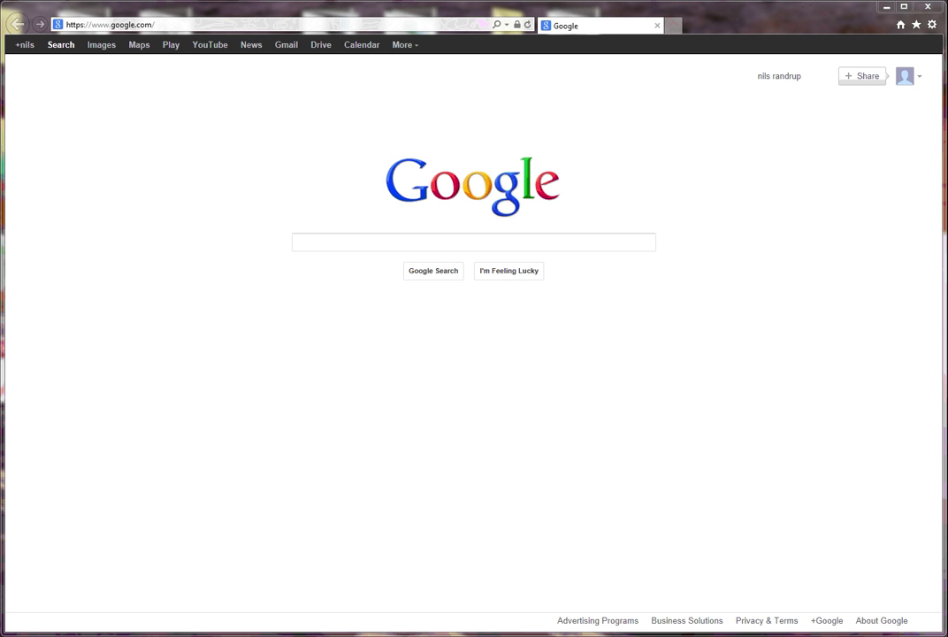
# Load thinktanklearning.thinktank.net in Internet Explorer's address bar to reach the ThinkTank login page
pyautogui.click(141, 24)
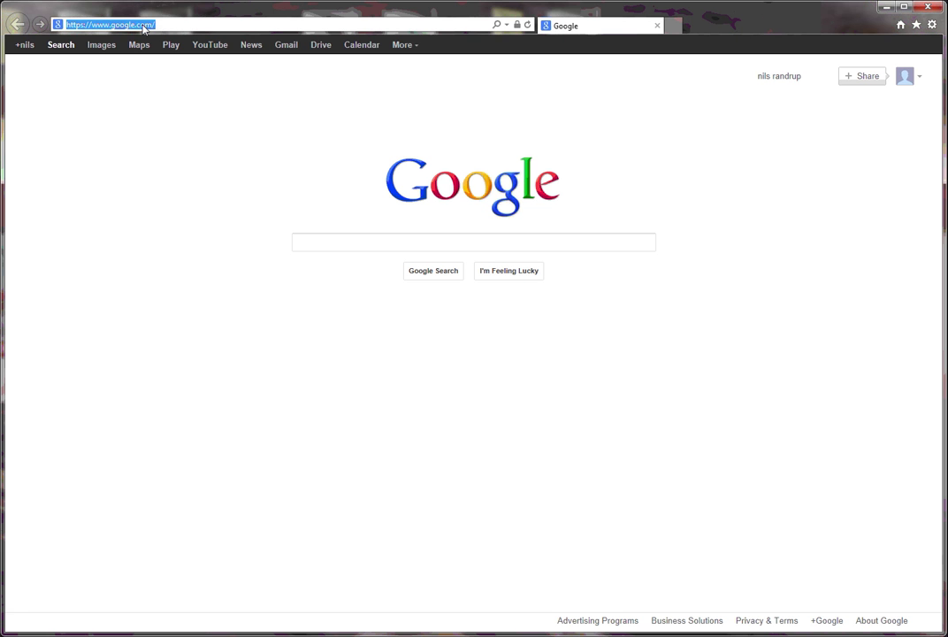
pyautogui.write('t')
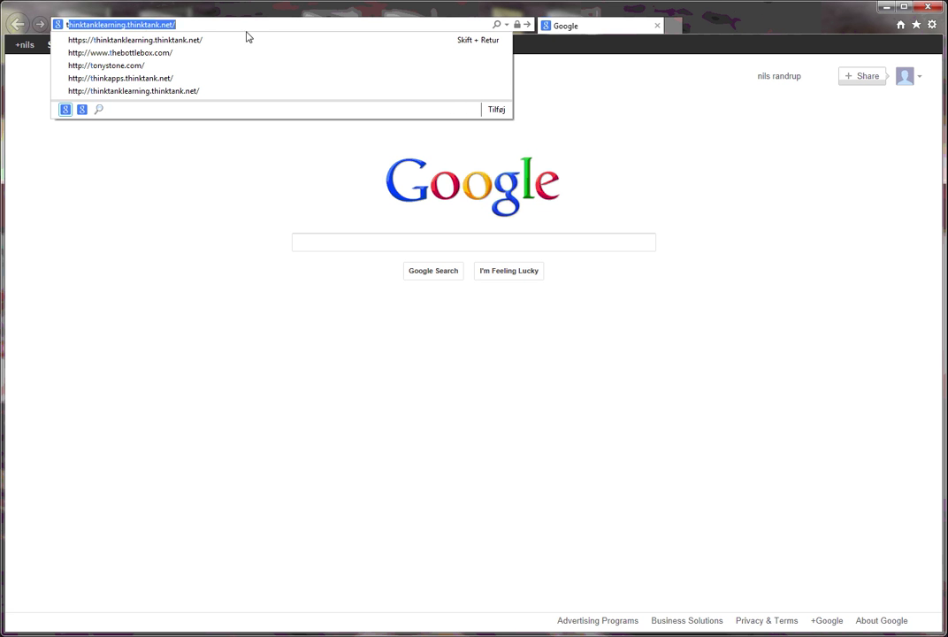
pyautogui.click(167, 27)
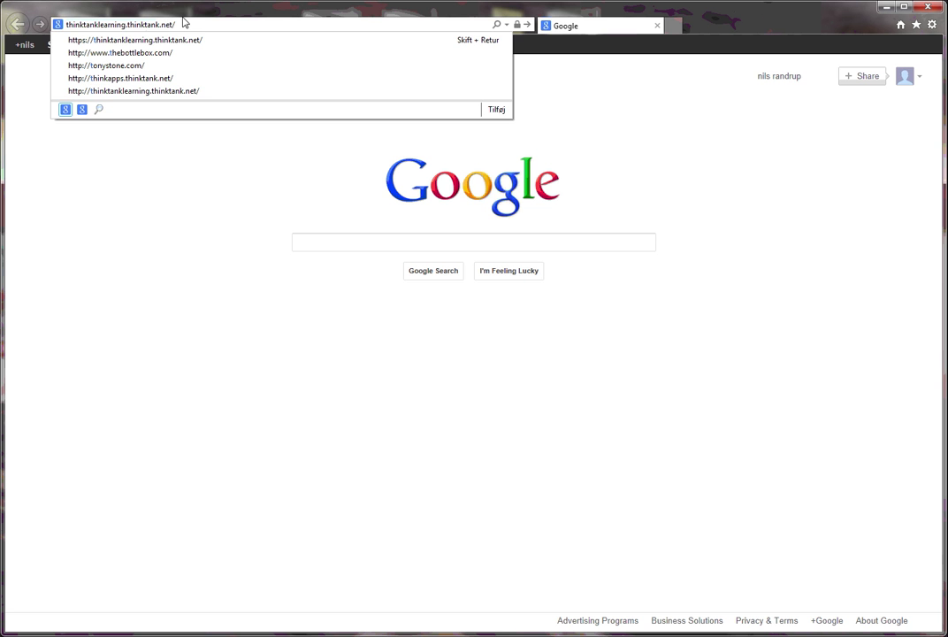
pyautogui.click(183, 25)
pyautogui.press('Return')
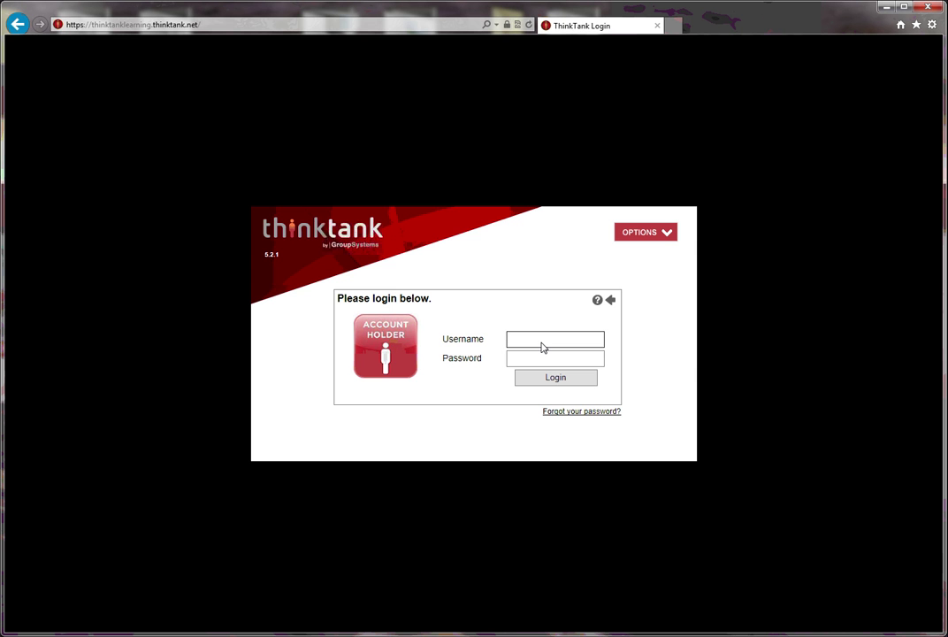
# Enter the account's username and password in the ThinkTank login form
pyautogui.click(551, 362)
pyautogui.write('••••')
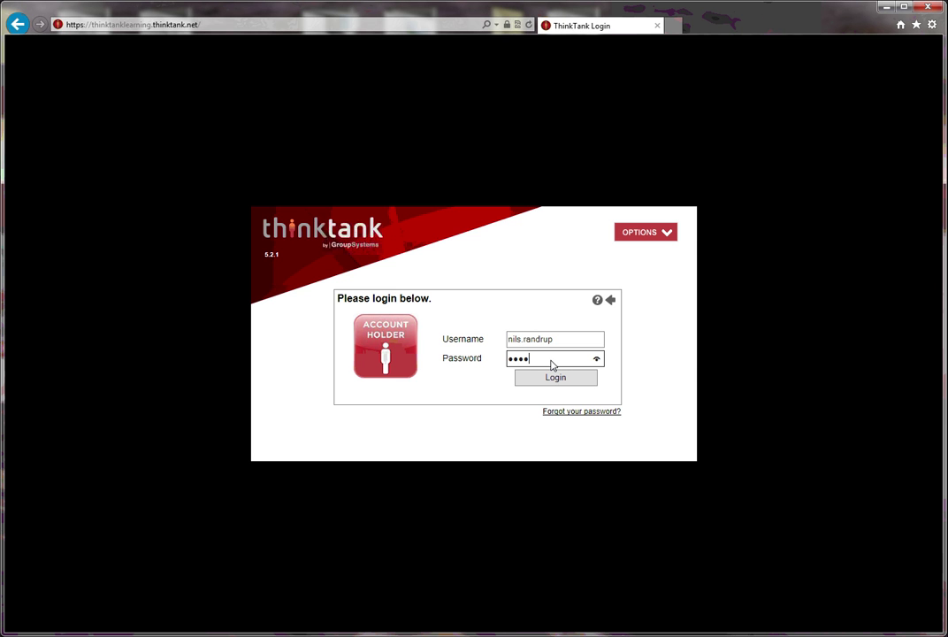
pyautogui.write('••••')
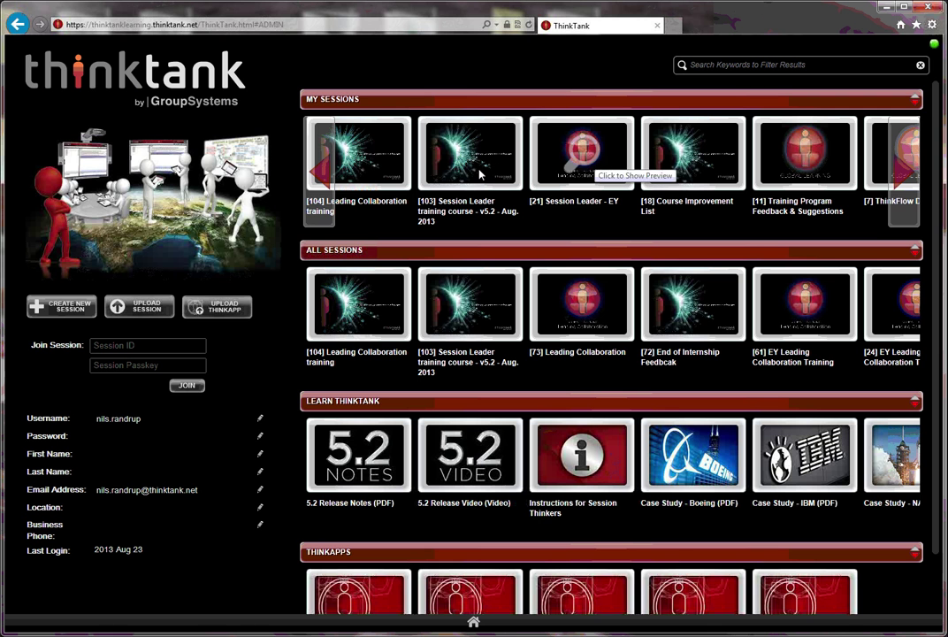
# Create the session 'Strategi 2014', described as 'designing objectives for 2014', with a session passkey
pyautogui.click(46, 307)
pyautogui.click(514, 250)
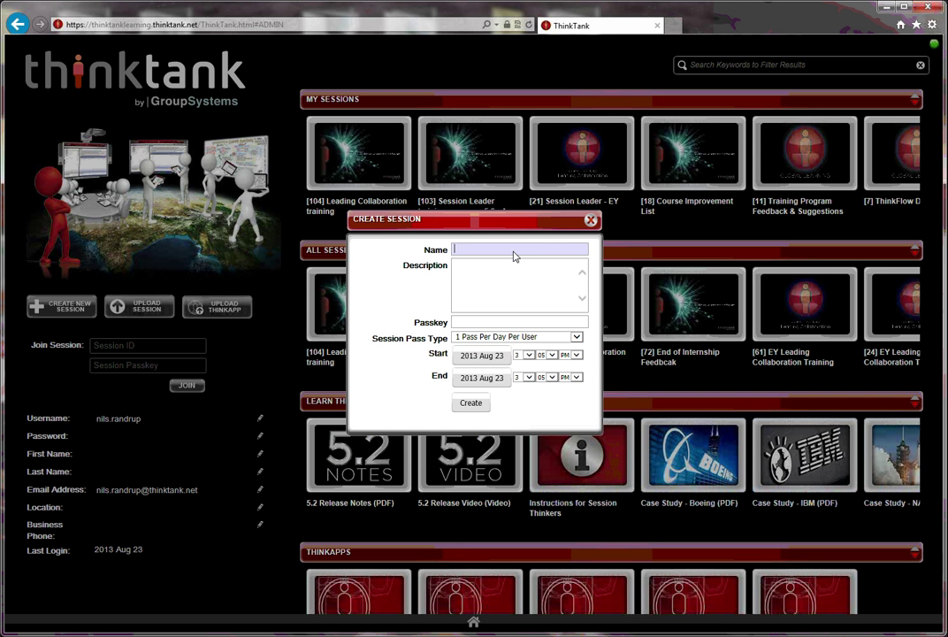
pyautogui.write('Strategi 2014')
pyautogui.click(482, 275)
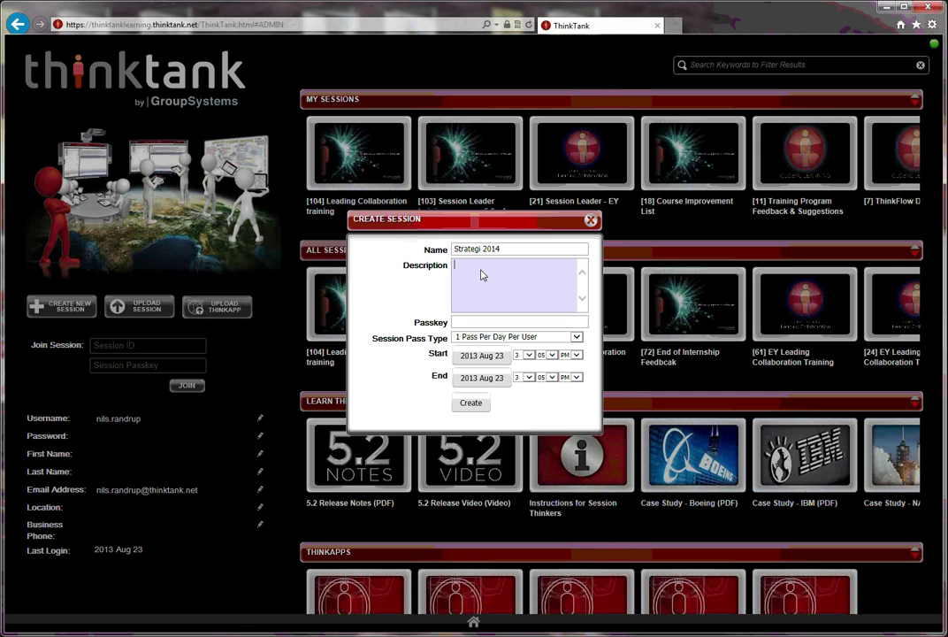
pyautogui.write('designing objectives for 2014')
pyautogui.press('Return')
pyautogui.press('BackSpace')
pyautogui.click(471, 323)
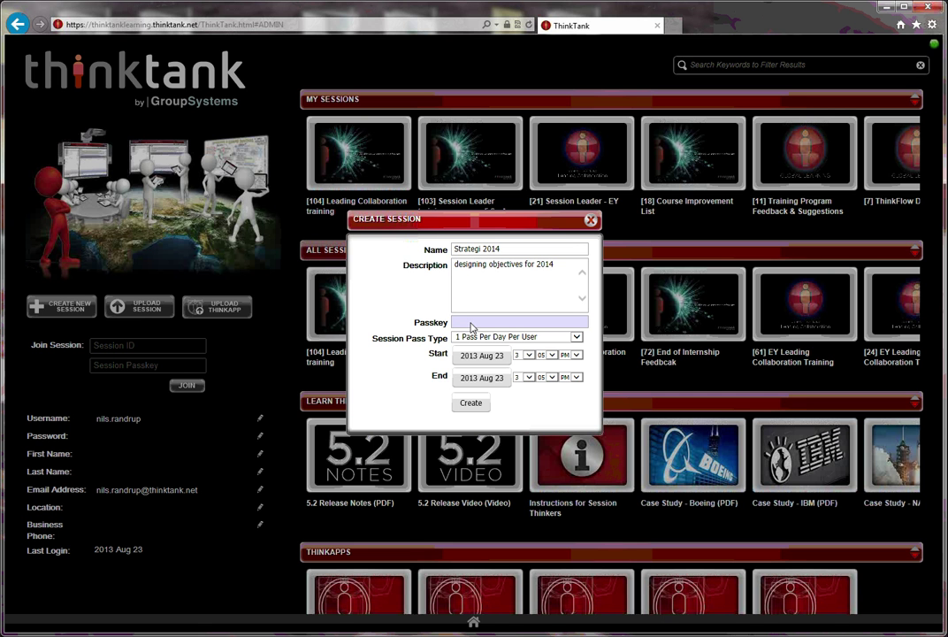
pyautogui.click(471, 403)
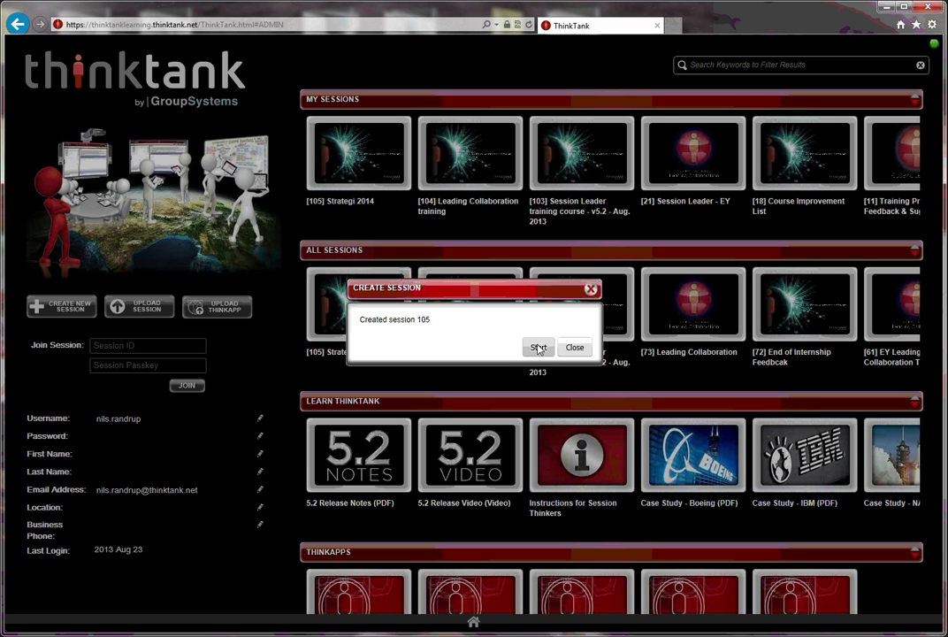
# Start the new session and collapse the Plan, Background, Agenda and Outcomes sections
pyautogui.click(539, 348)
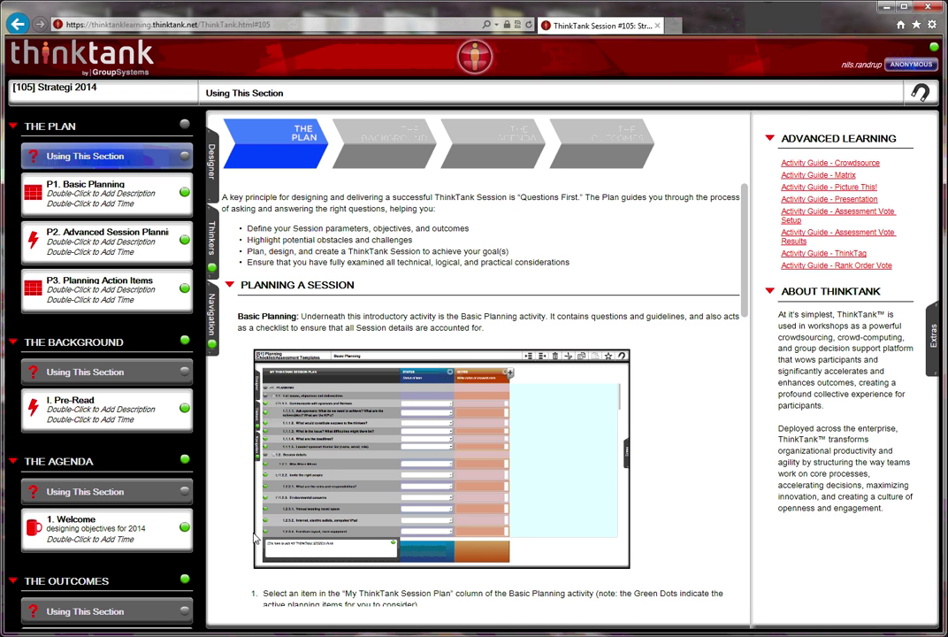
pyautogui.click(13, 127)
pyautogui.click(12, 151)
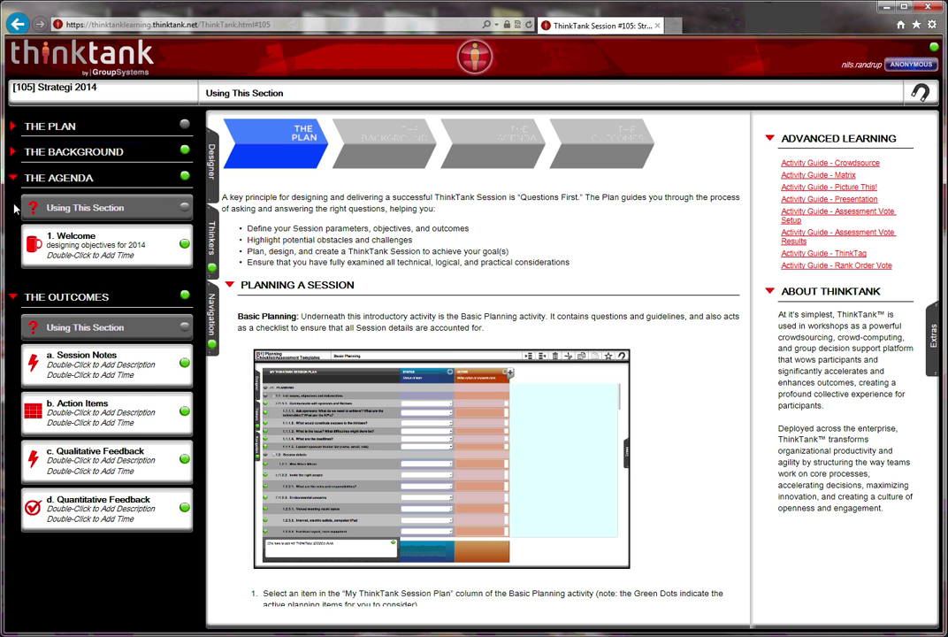
pyautogui.click(13, 178)
pyautogui.click(14, 203)
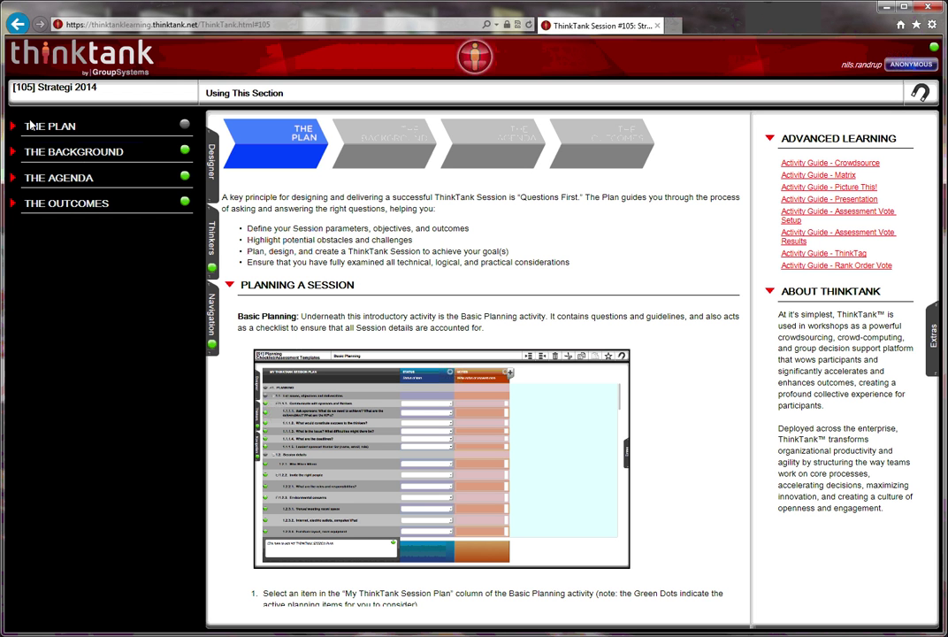
# Expand each section in turn to review its activities, leaving the Agenda's Welcome activity showing
pyautogui.click(10, 126)
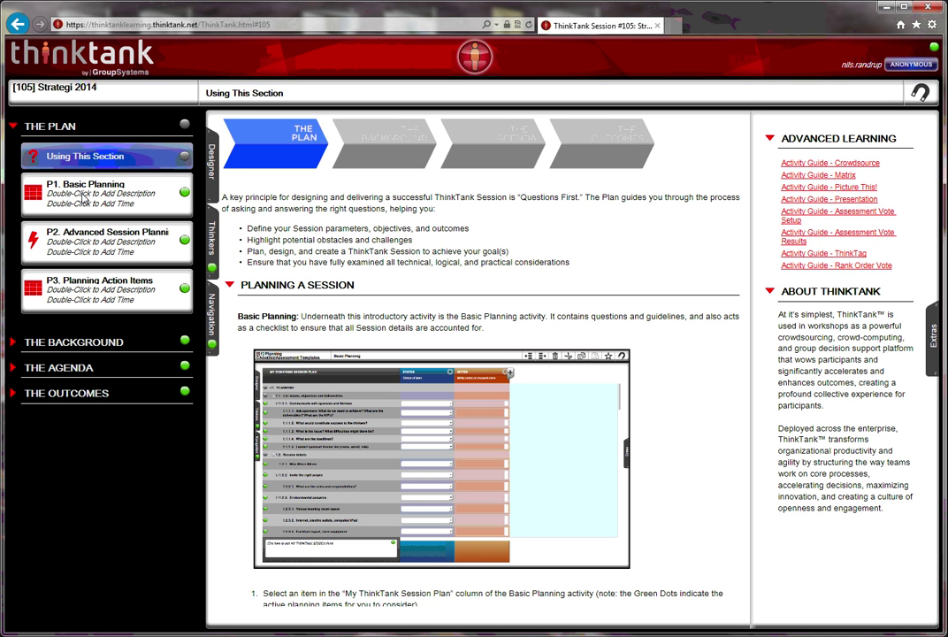
pyautogui.click(14, 126)
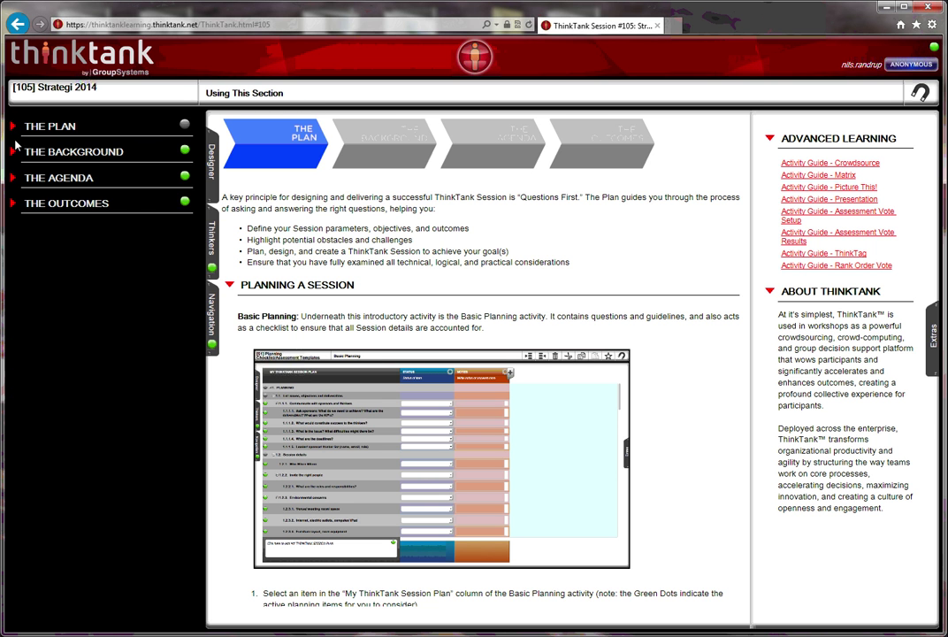
pyautogui.click(14, 152)
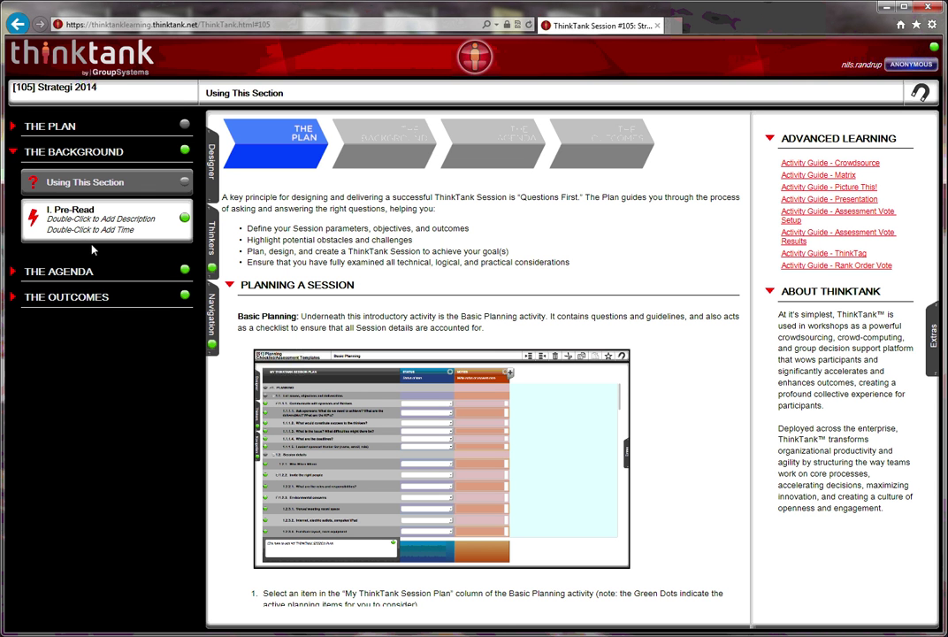
pyautogui.click(15, 152)
pyautogui.click(13, 178)
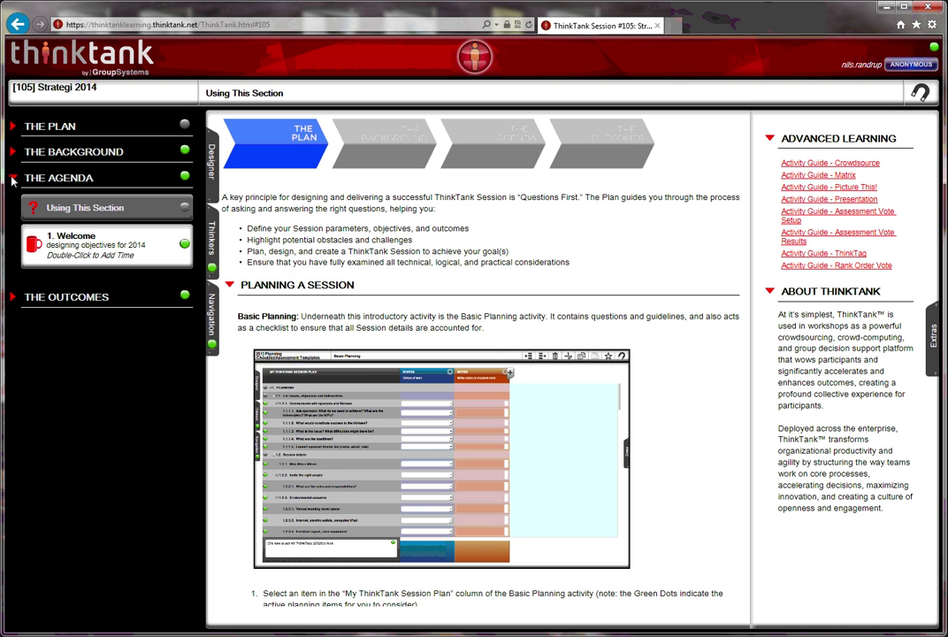
pyautogui.click(13, 178)
pyautogui.click(13, 203)
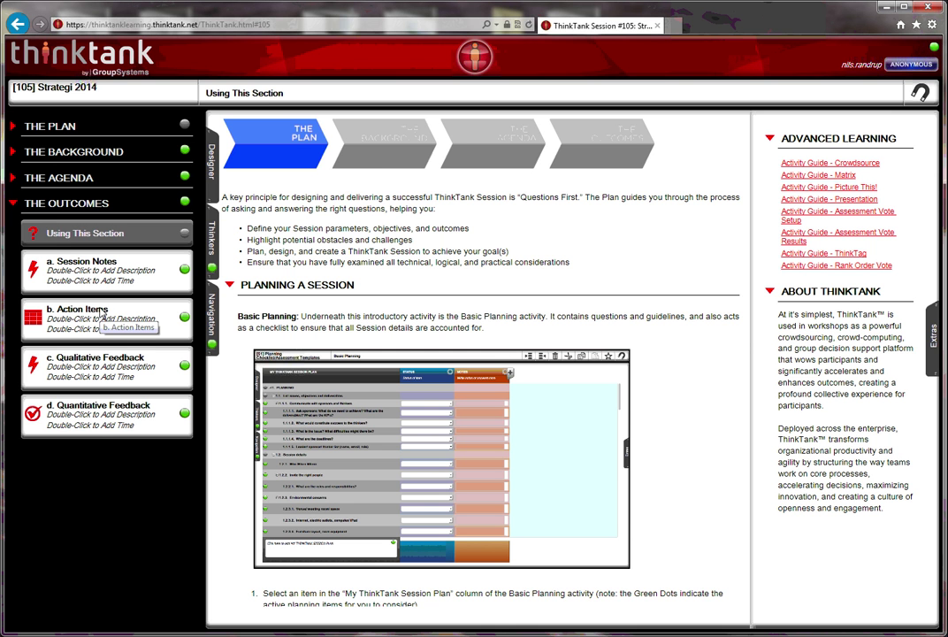
pyautogui.click(13, 203)
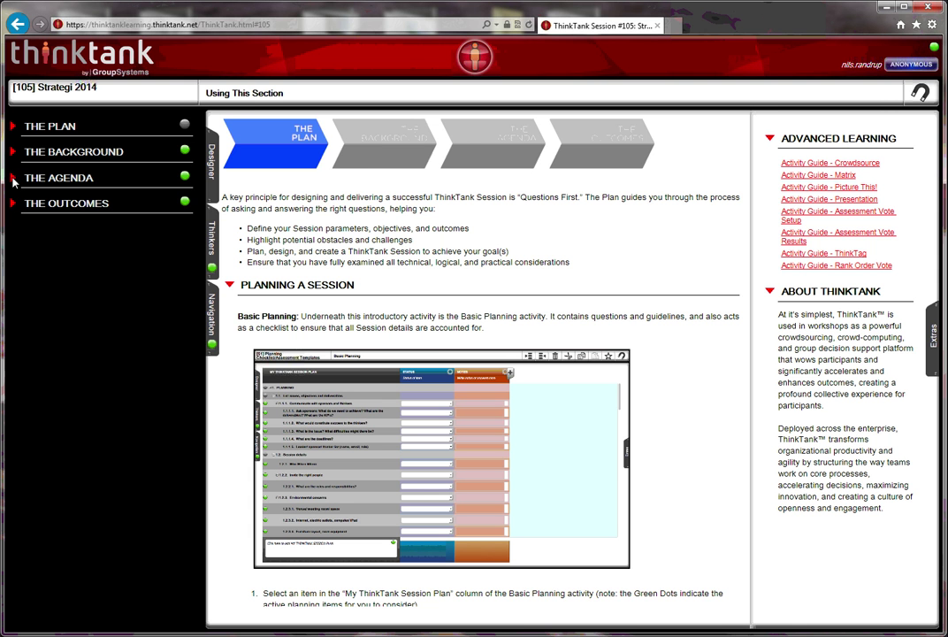
pyautogui.click(13, 178)
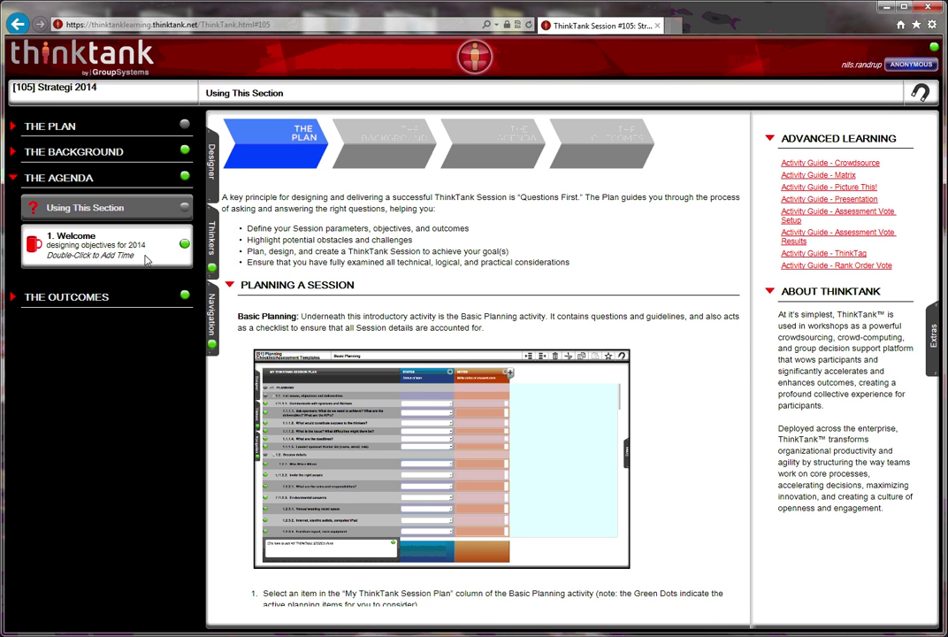
# In the activity designer, add Custom Crowdsource to the agenda after Welcome
pyautogui.click(211, 161)
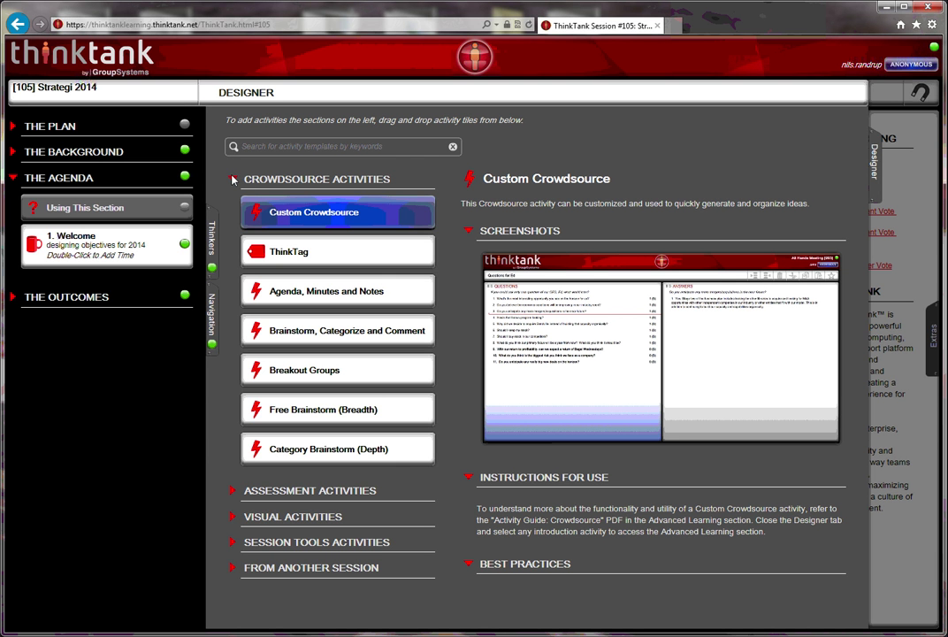
pyautogui.click(234, 179)
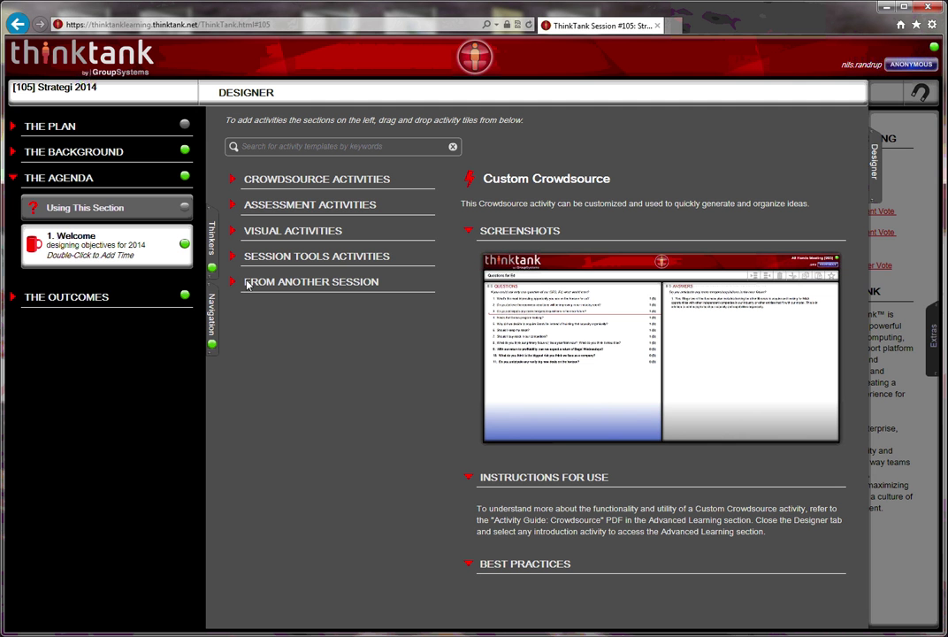
pyautogui.click(233, 180)
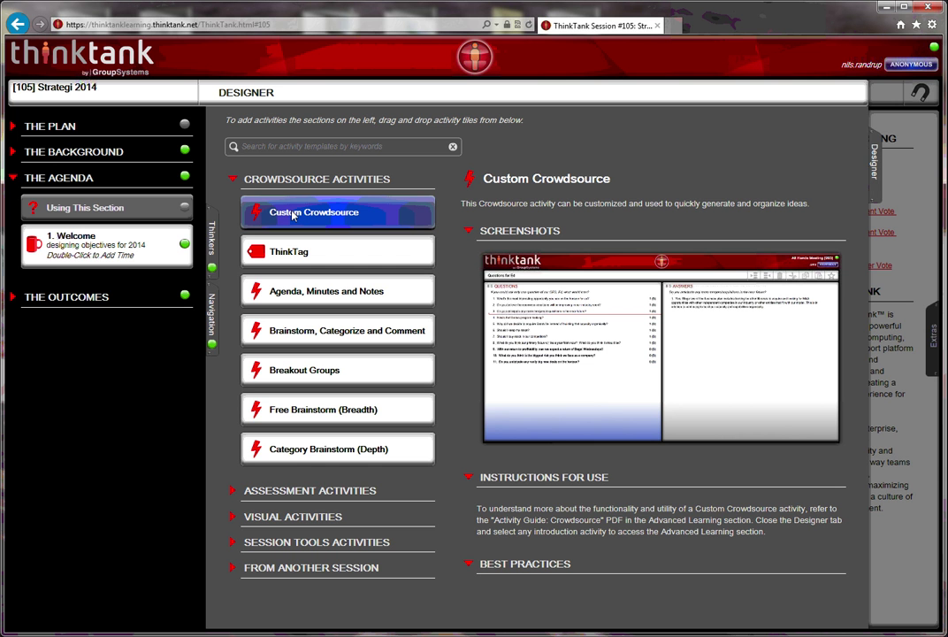
pyautogui.moveTo(291, 215); pyautogui.dragTo(128, 281)
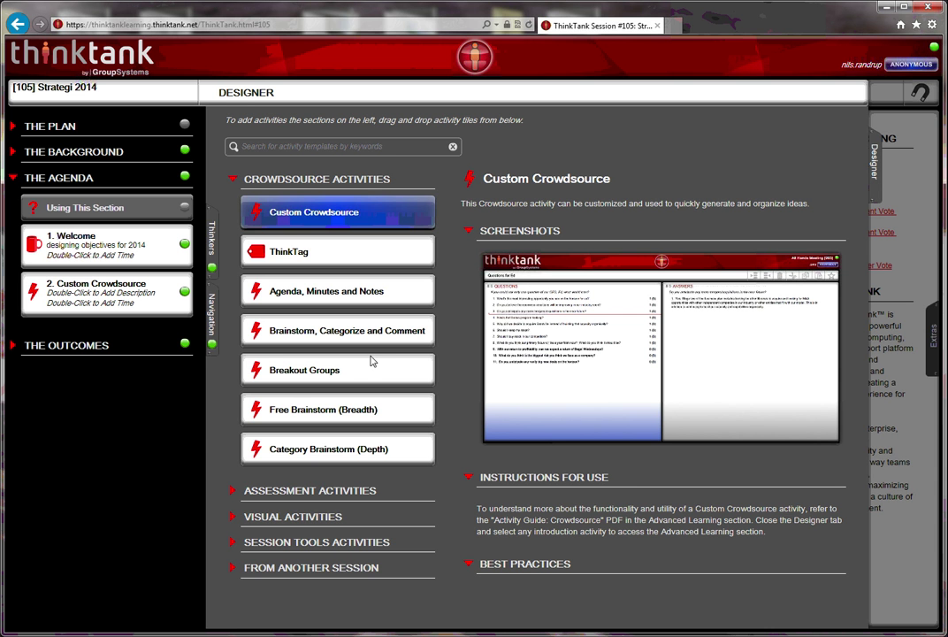
pyautogui.click(232, 180)
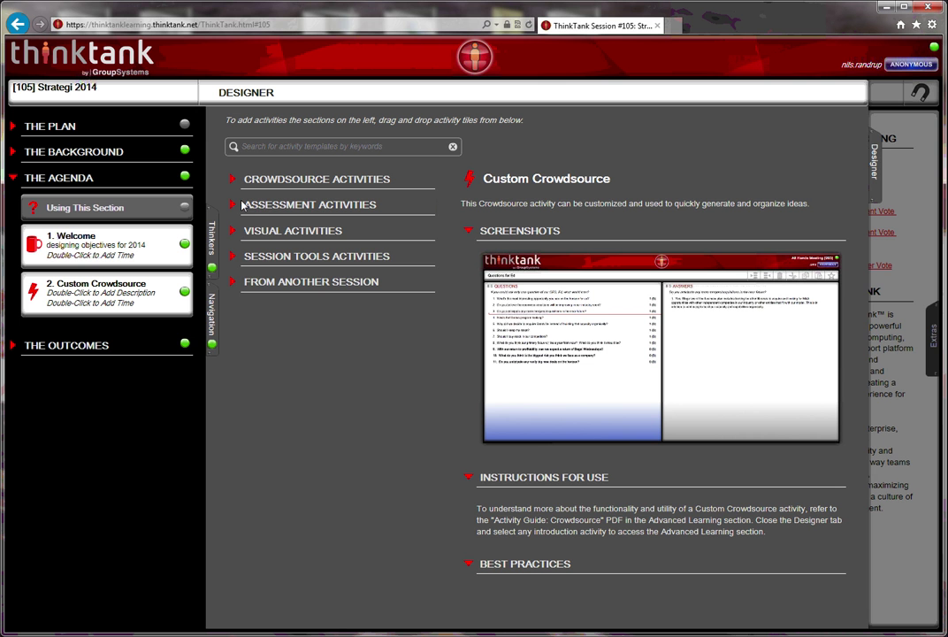
# Add Custom Assessment as the third agenda activity and close the designer
pyautogui.click(234, 206)
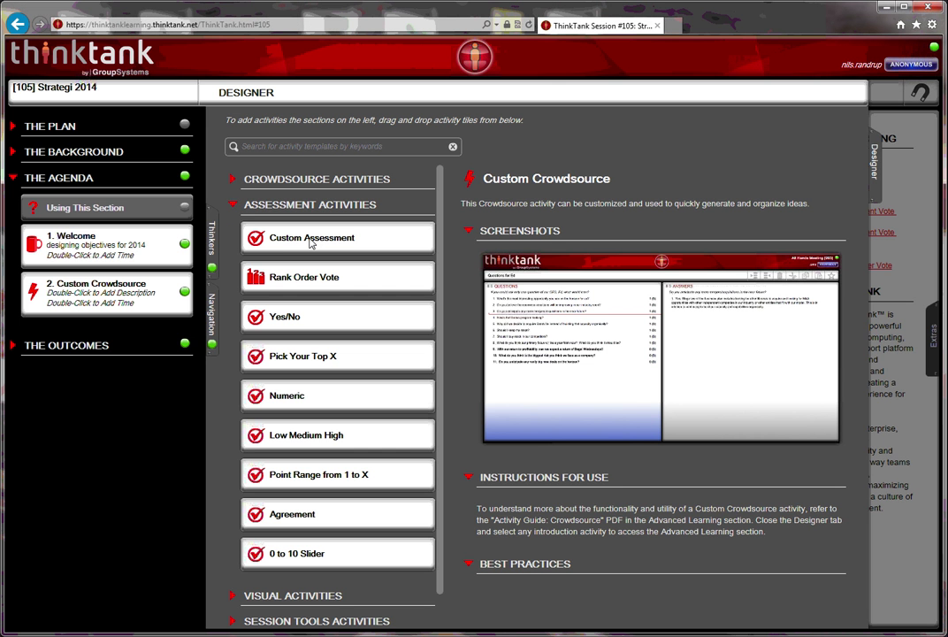
pyautogui.moveTo(311, 244); pyautogui.dragTo(114, 332)
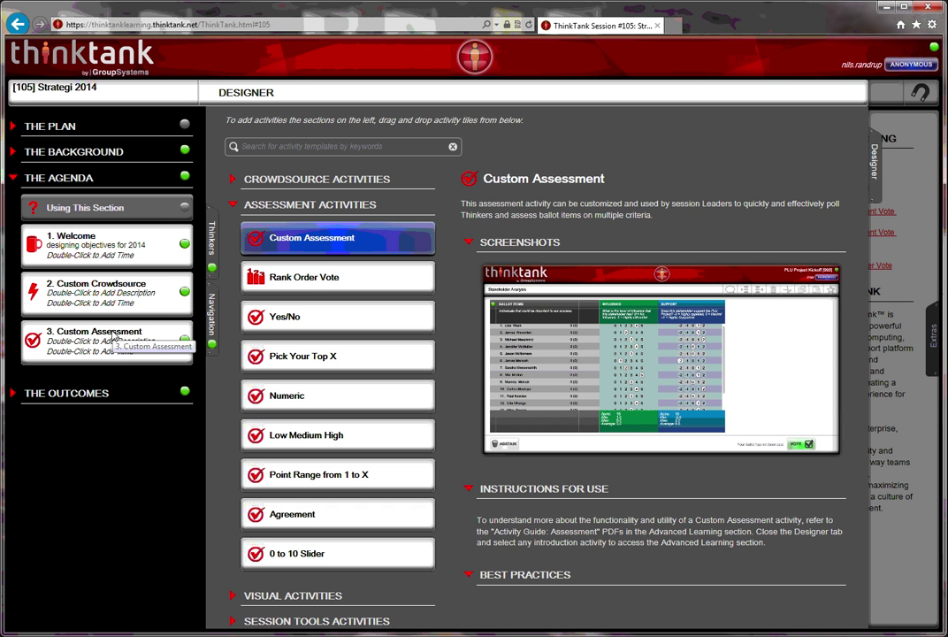
pyautogui.click(236, 204)
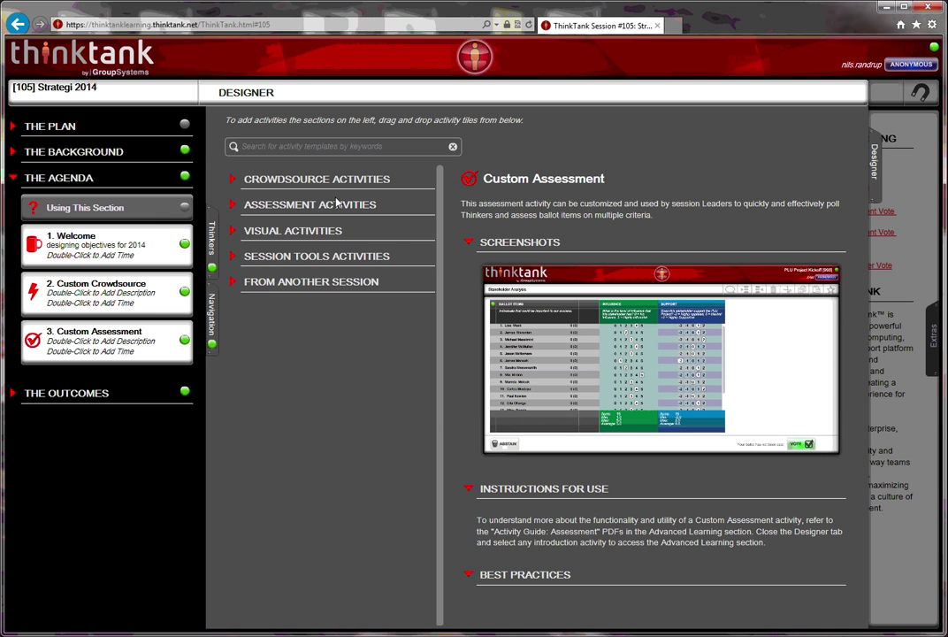
pyautogui.click(874, 168)
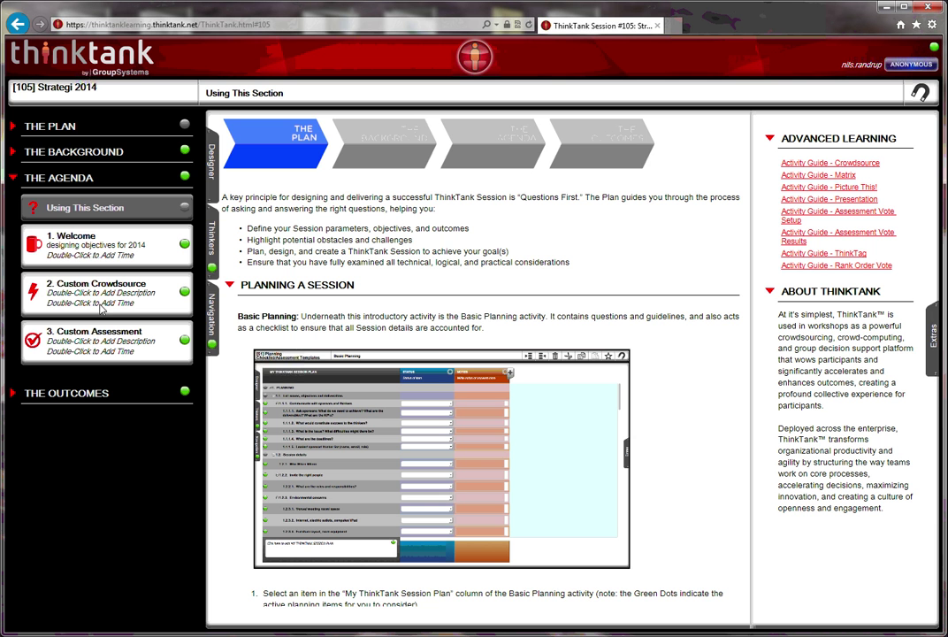
# Upload the Billeder photo 'cooking and universal 072' as the Welcome activity's background
pyautogui.click(80, 244)
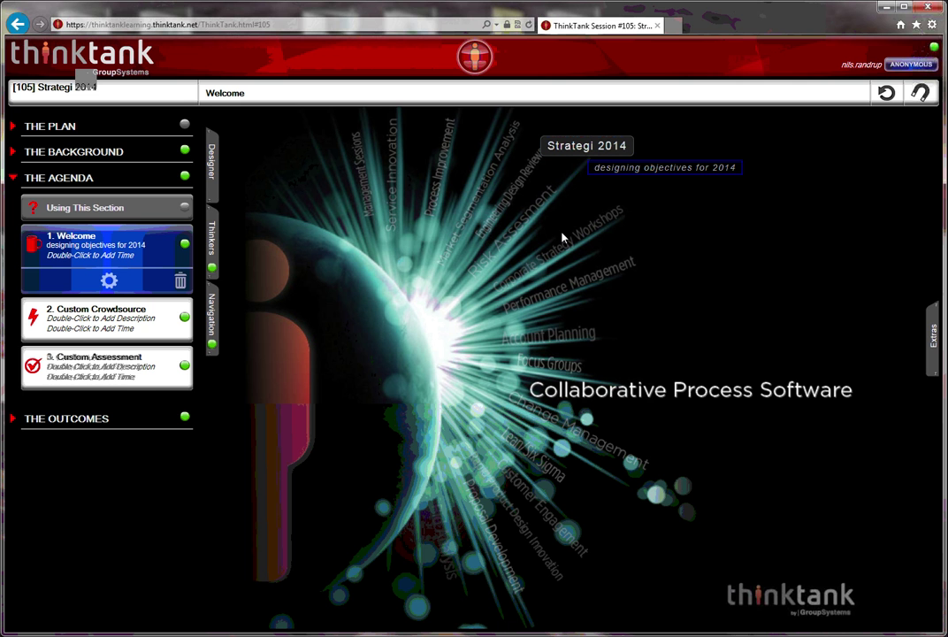
pyautogui.click(108, 281)
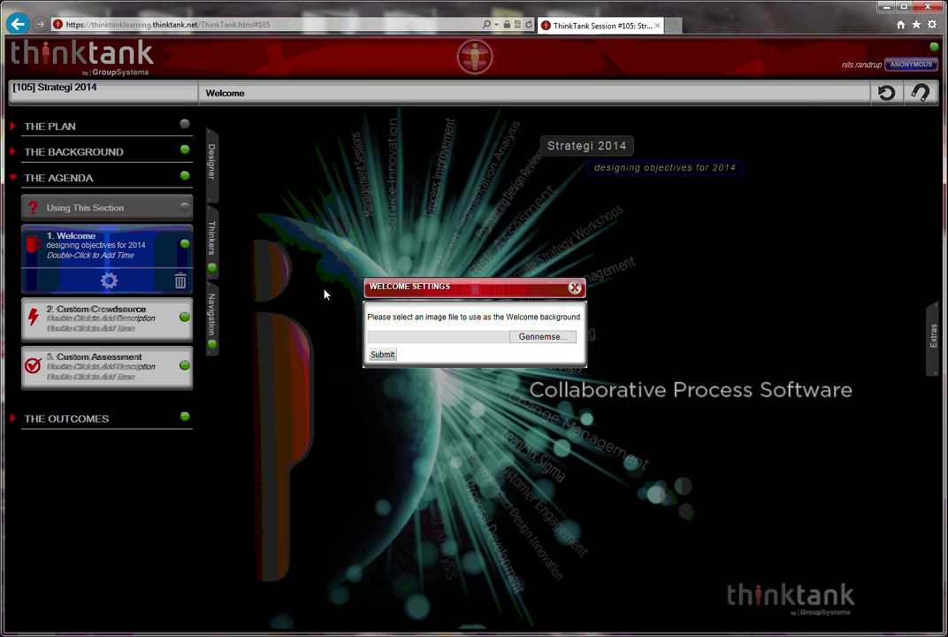
pyautogui.click(531, 337)
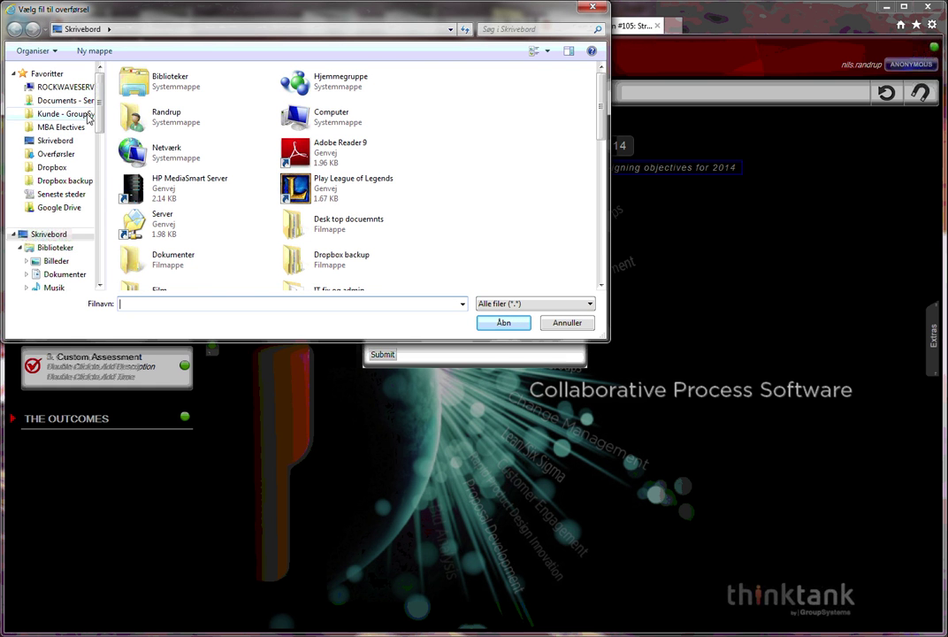
pyautogui.click(62, 260)
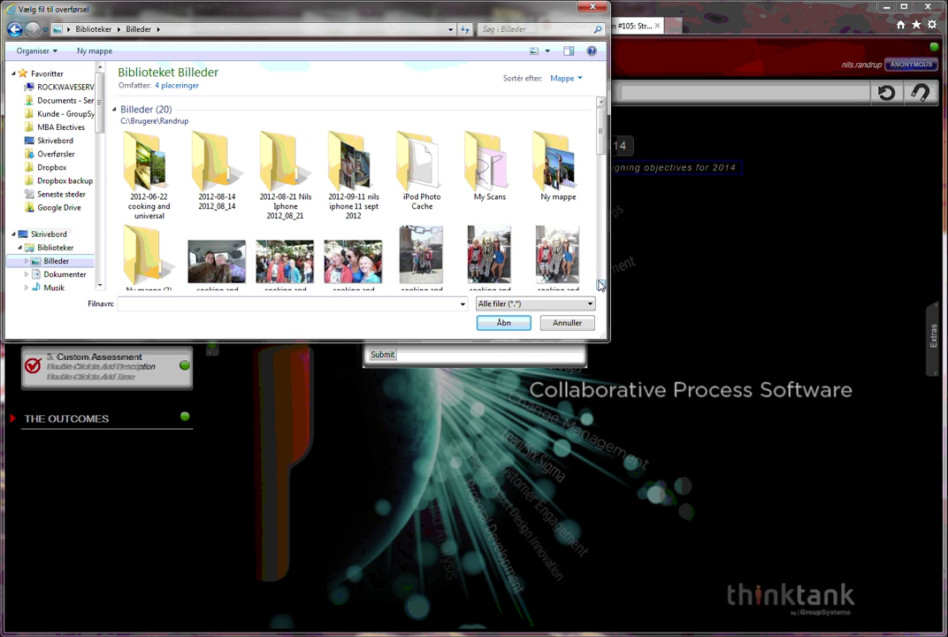
pyautogui.scroll(-1, 586, 275)
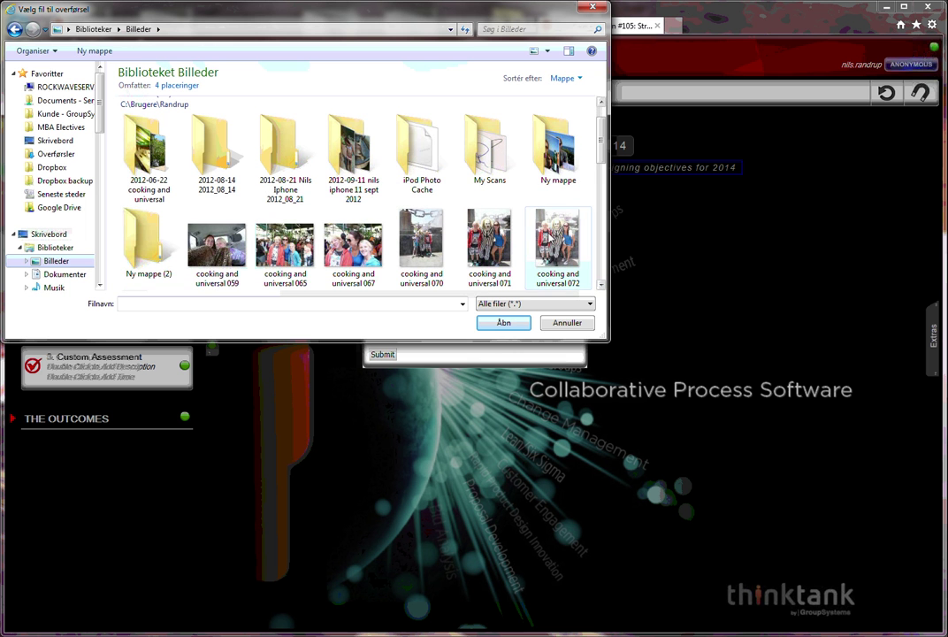
pyautogui.click(579, 269)
pyautogui.click(504, 322)
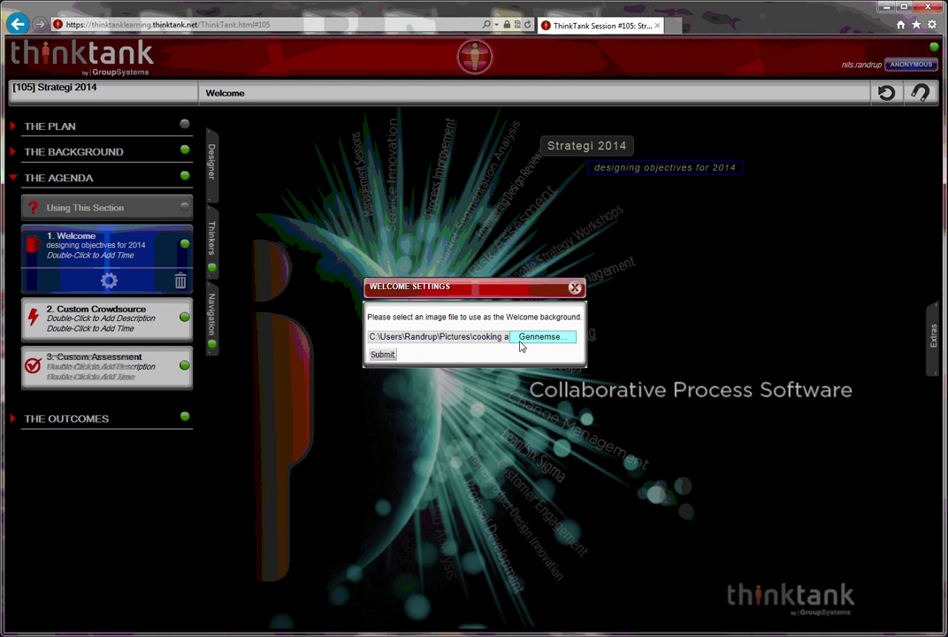
pyautogui.click(383, 355)
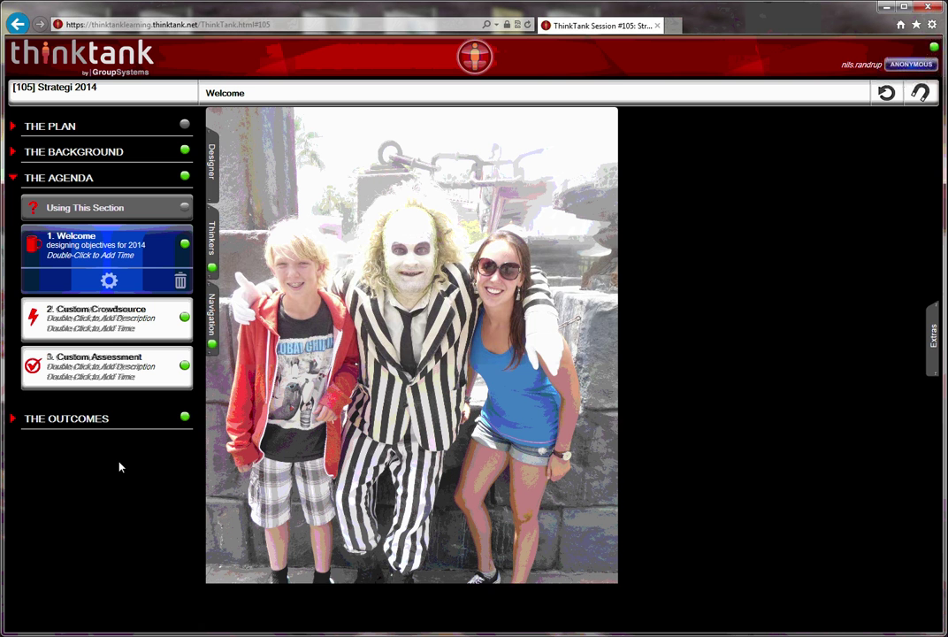
# Rename the Custom Crowdsource activity to 'Brainstorm - Strategy Ideas'
pyautogui.click(73, 322)
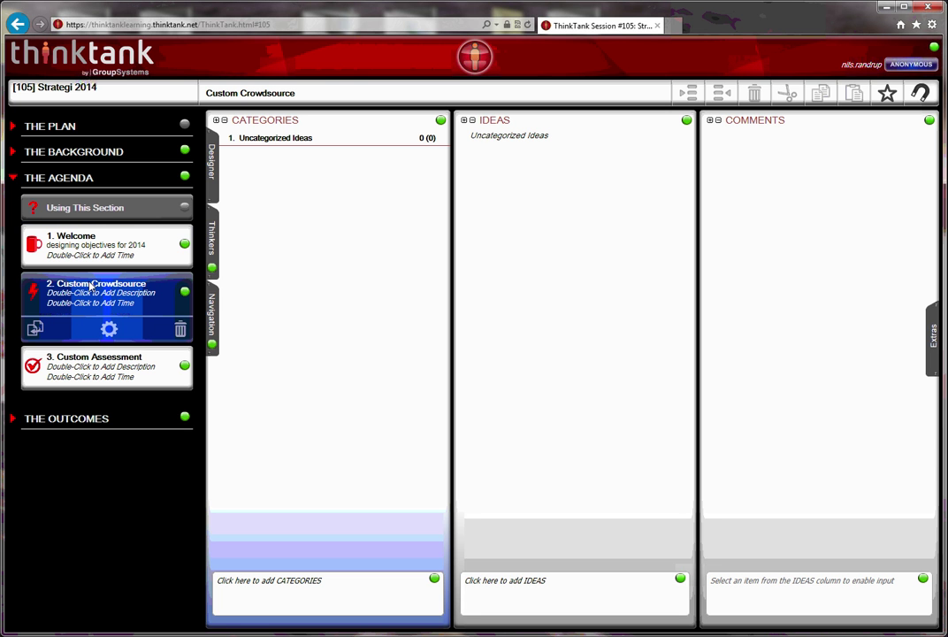
pyautogui.doubleClick(124, 284)
pyautogui.moveTo(128, 283); pyautogui.dragTo(55, 294)
pyautogui.write('Brai')
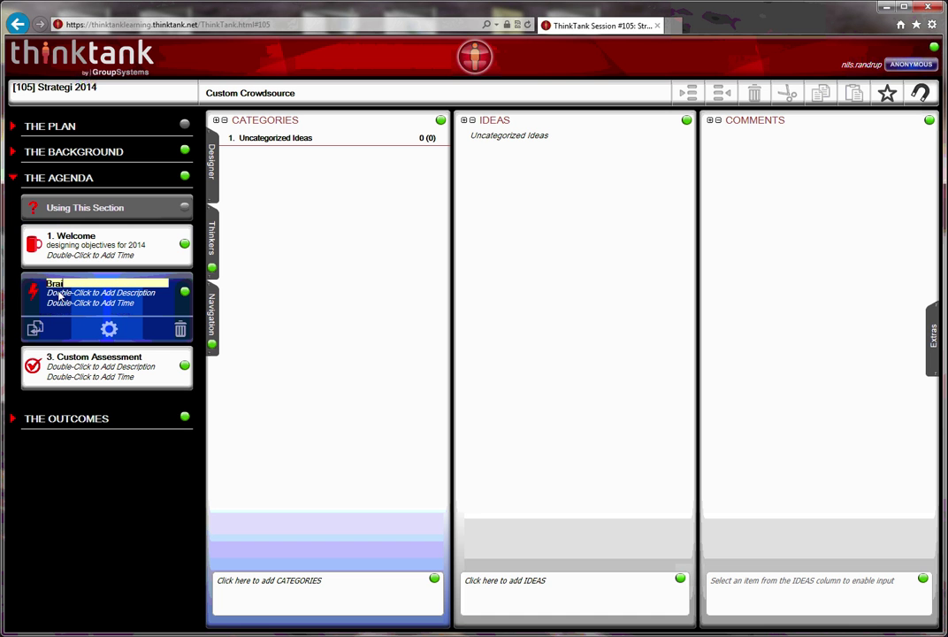
pyautogui.write('nstorm - Strategy Ideas')
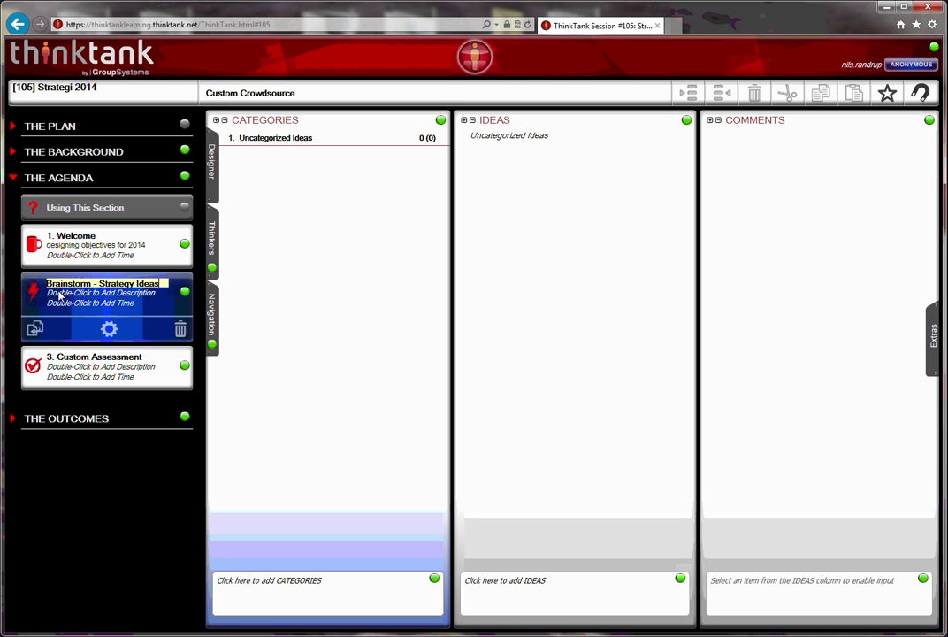
pyautogui.press('Return')
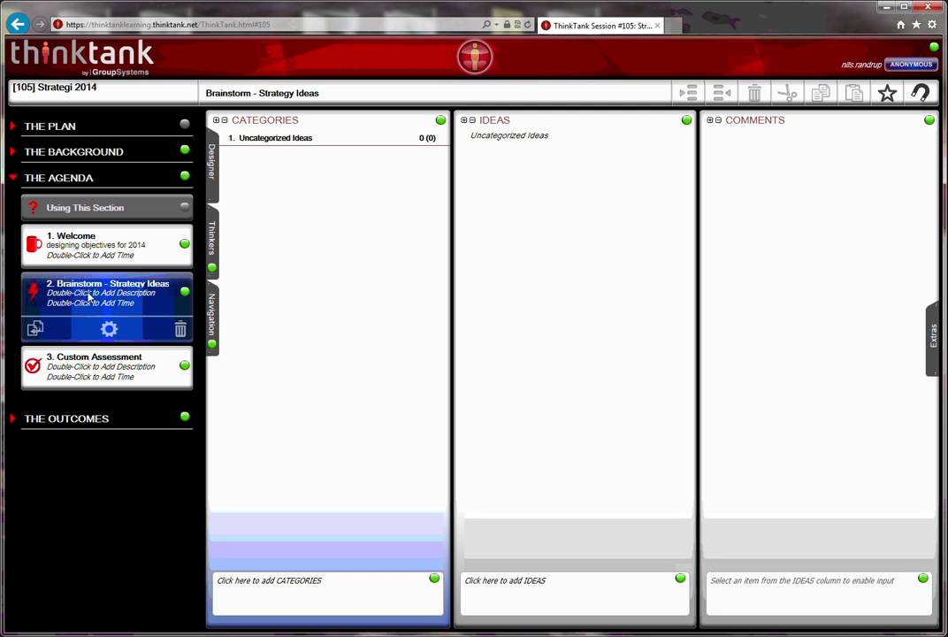
# Give the brainstorm activity the description 'First ideas'
pyautogui.doubleClick(89, 293)
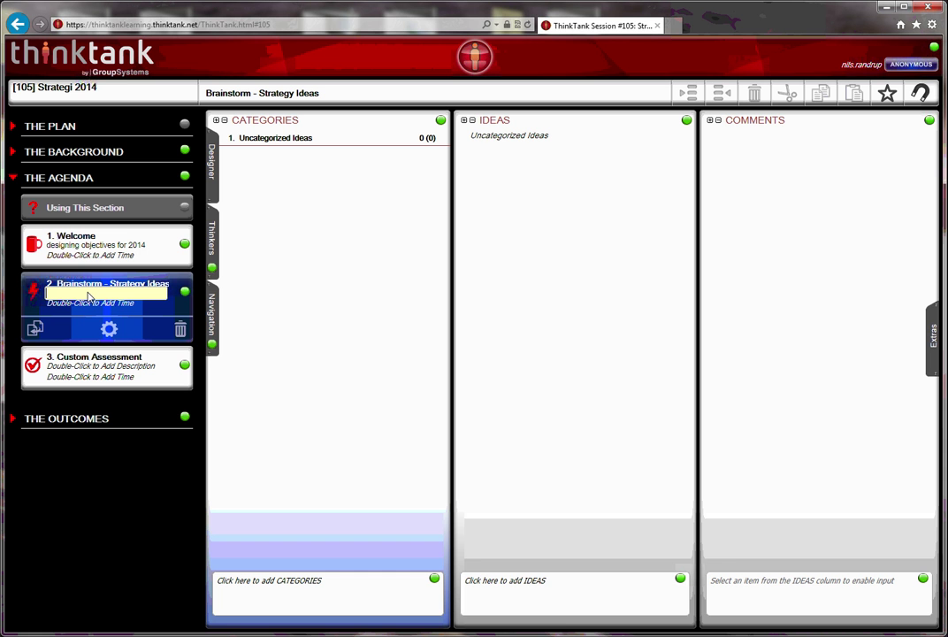
pyautogui.write('First ideas')
pyautogui.press('Return')
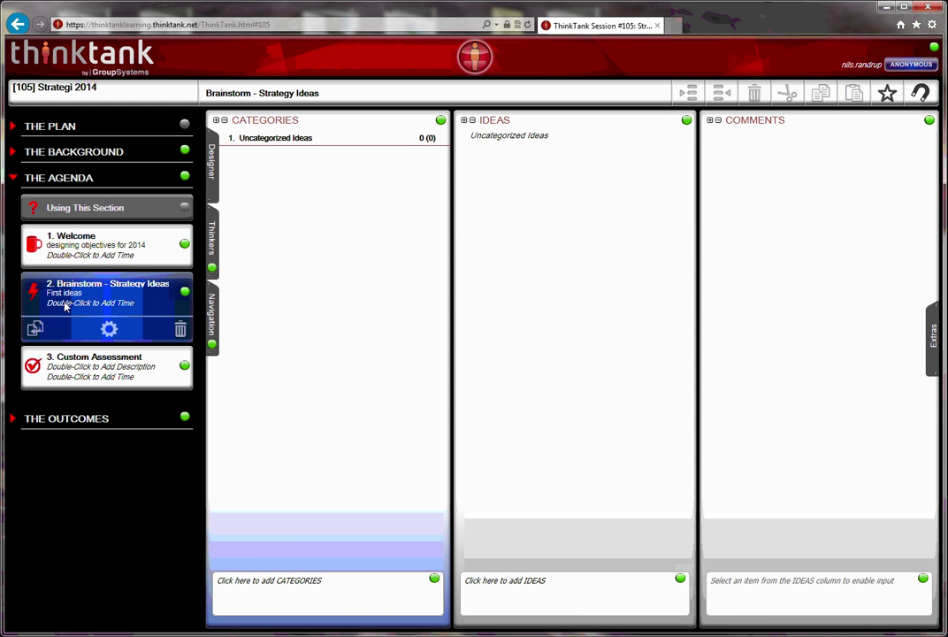
# Set Welcome's time to 0900 and Brainstorm - Strategy Ideas' time to 0930
pyautogui.click(88, 256)
pyautogui.doubleClick(88, 255)
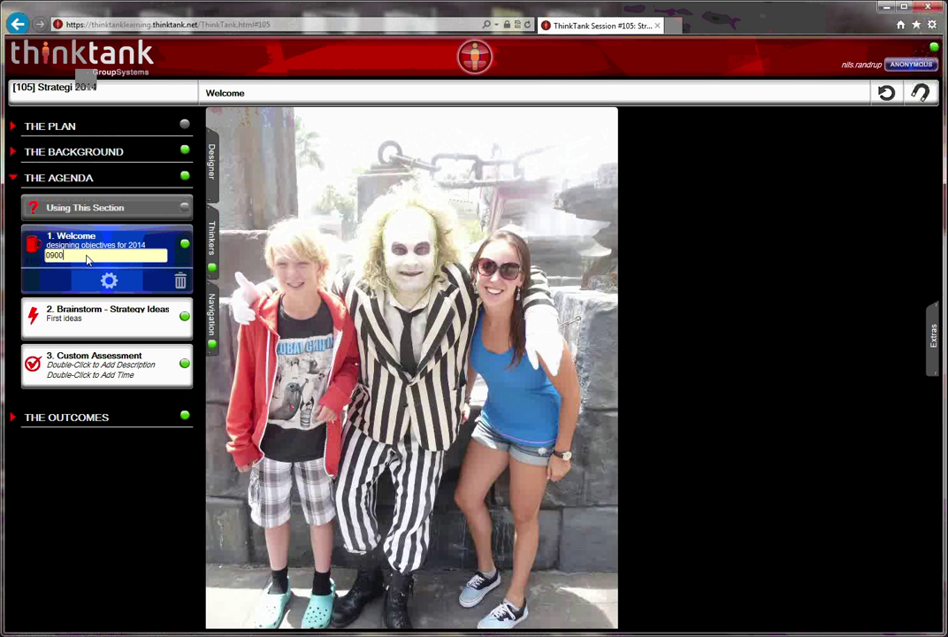
pyautogui.press('Return')
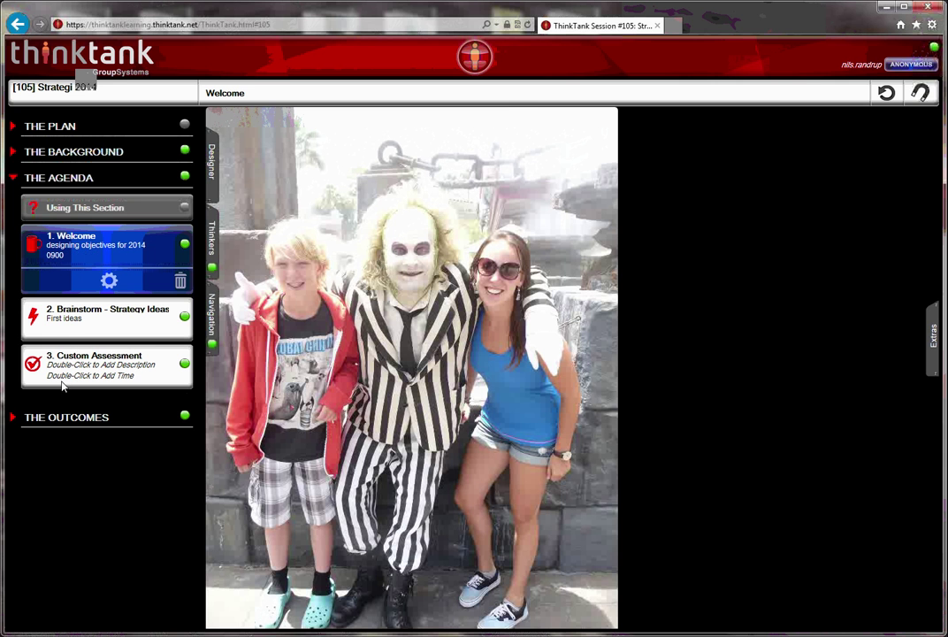
pyautogui.click(67, 315)
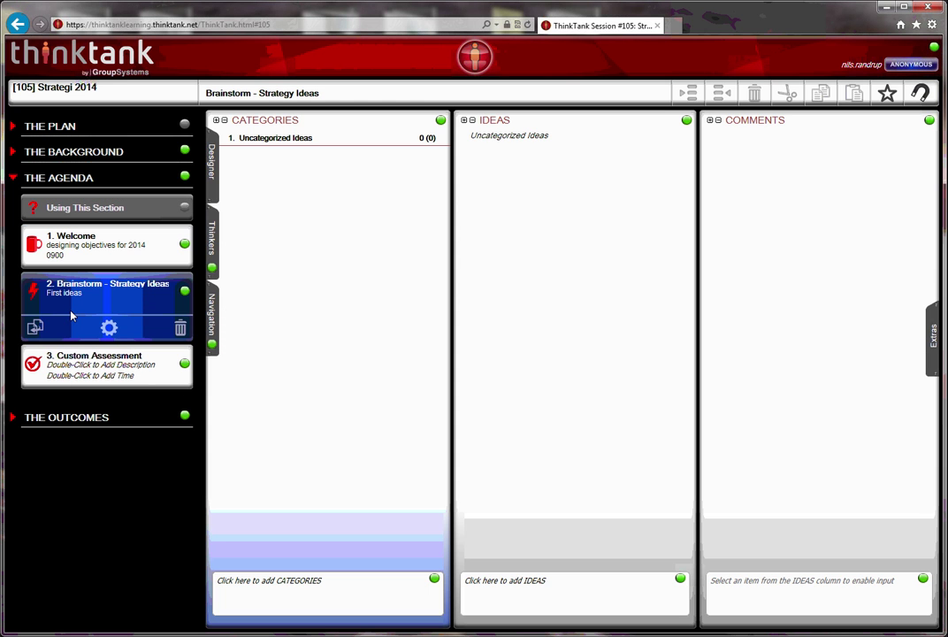
pyautogui.doubleClick(71, 307)
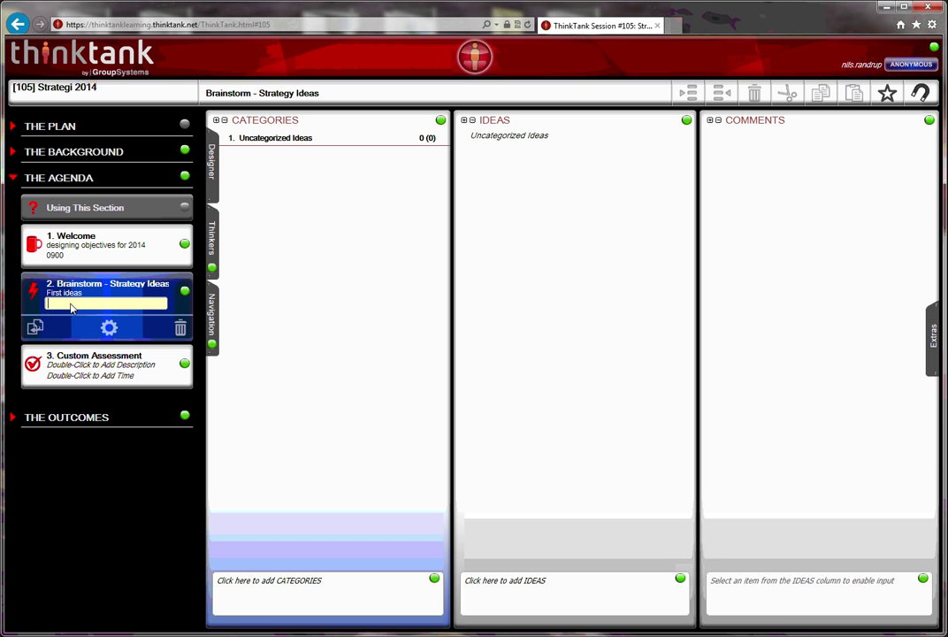
pyautogui.write('0930')
pyautogui.press('Return')
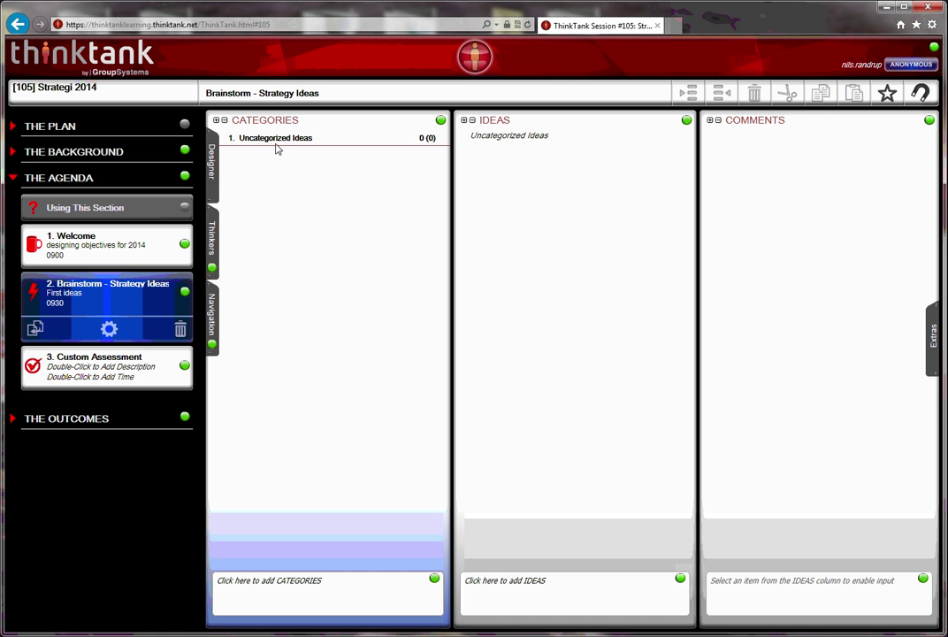
# Rename Uncategorized Ideas to 'General ideas' and title the ideas column 'Target for 2014'
pyautogui.click(270, 141)
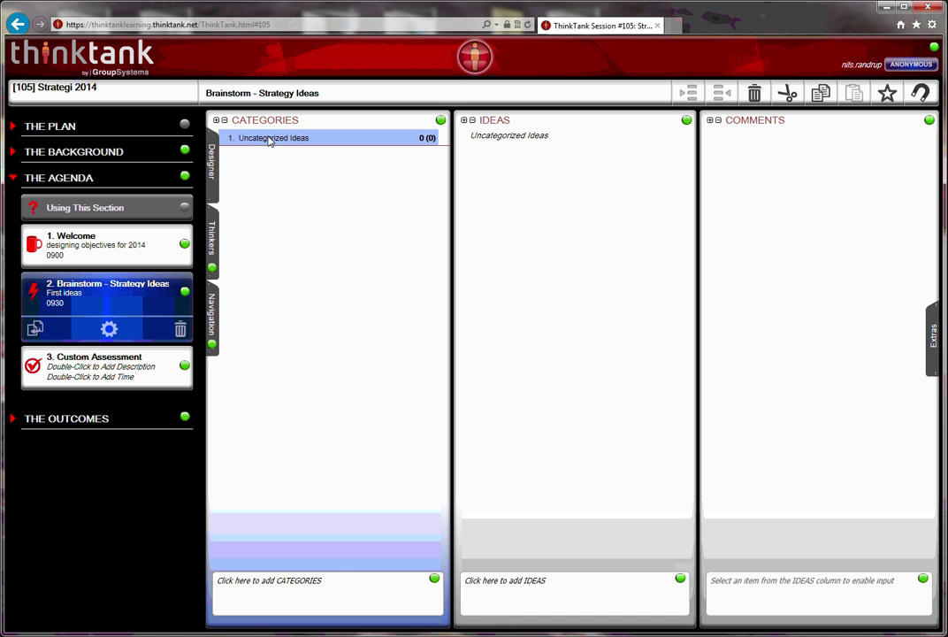
pyautogui.click(271, 139)
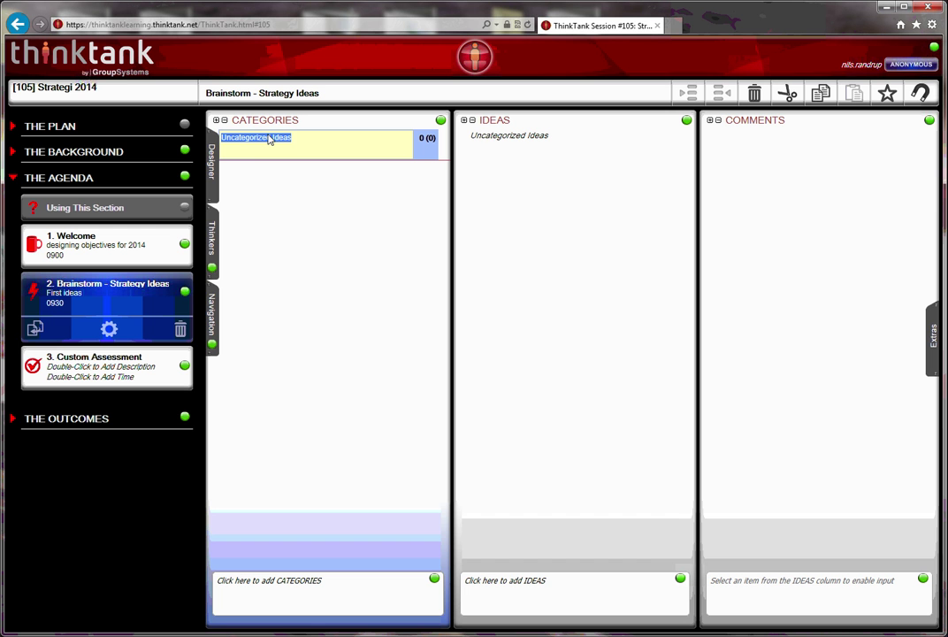
pyautogui.write('General ide')
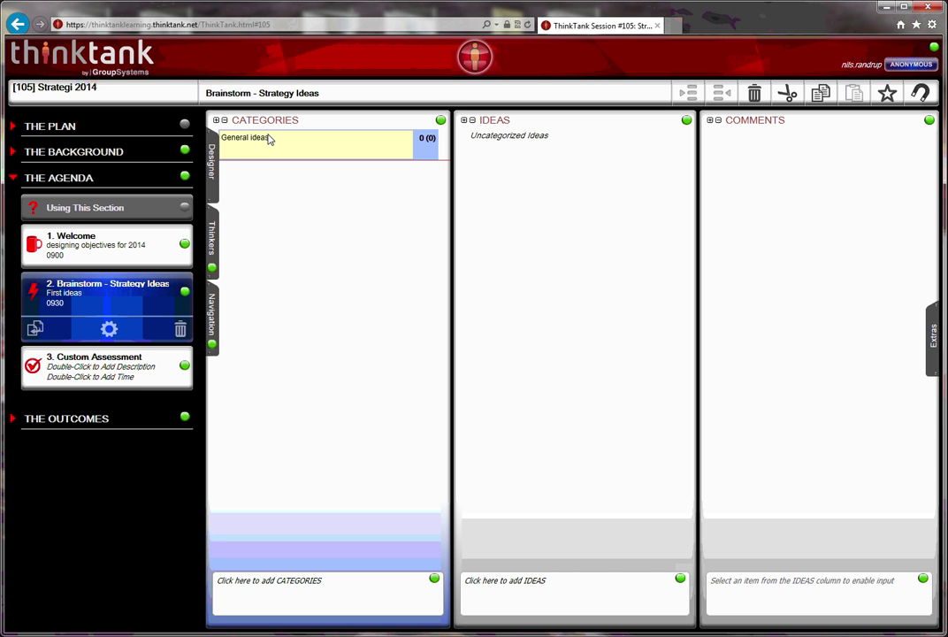
pyautogui.press('Return')
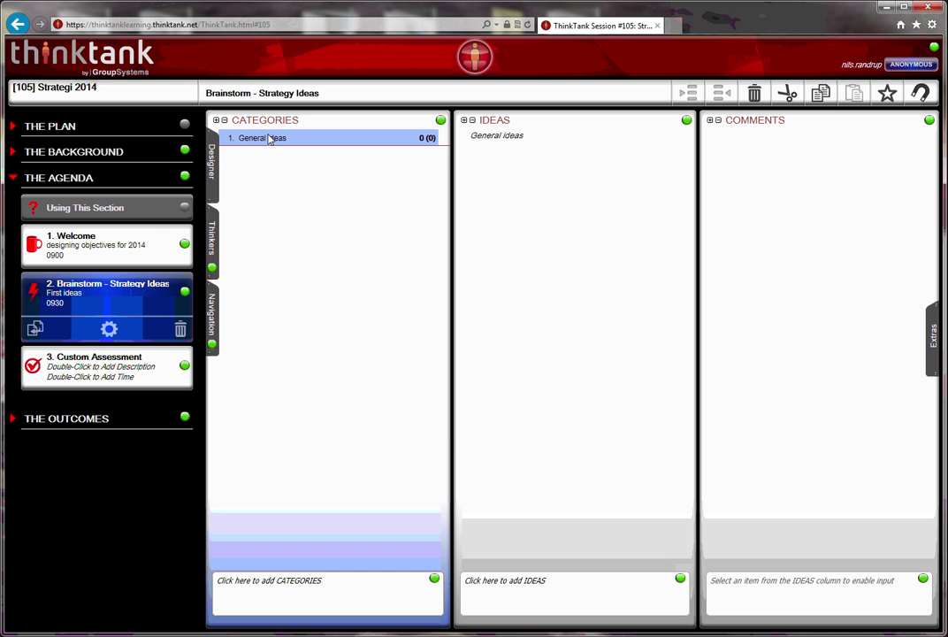
pyautogui.click(499, 138)
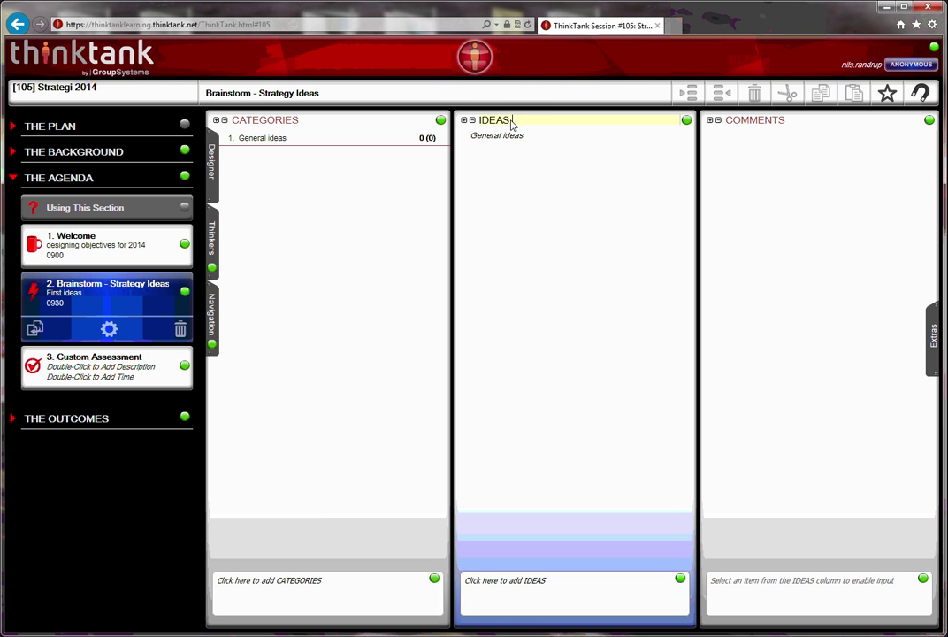
pyautogui.write('Target for 2014')
pyautogui.press('Return')
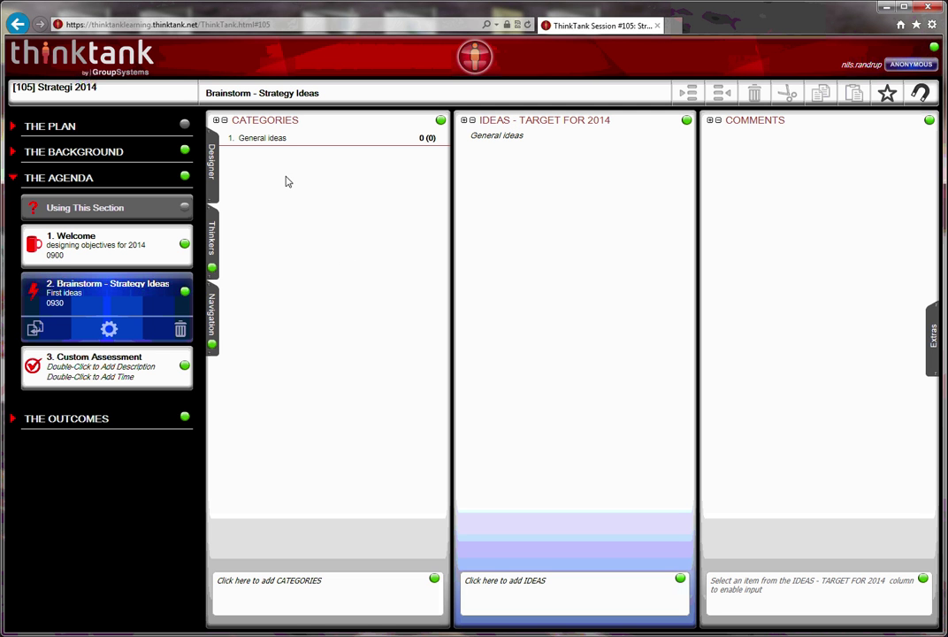
# Add Financials and Non-financials as new brainstorm categories
pyautogui.click(319, 599)
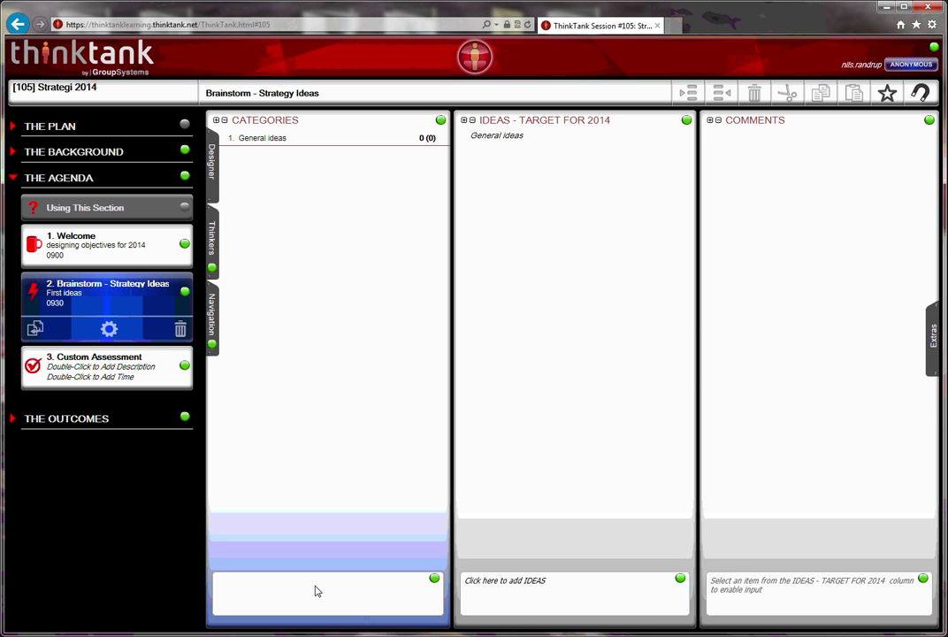
pyautogui.write('inancials')
pyautogui.press('Return')
pyautogui.write('Non-financials')
pyautogui.press('Return')
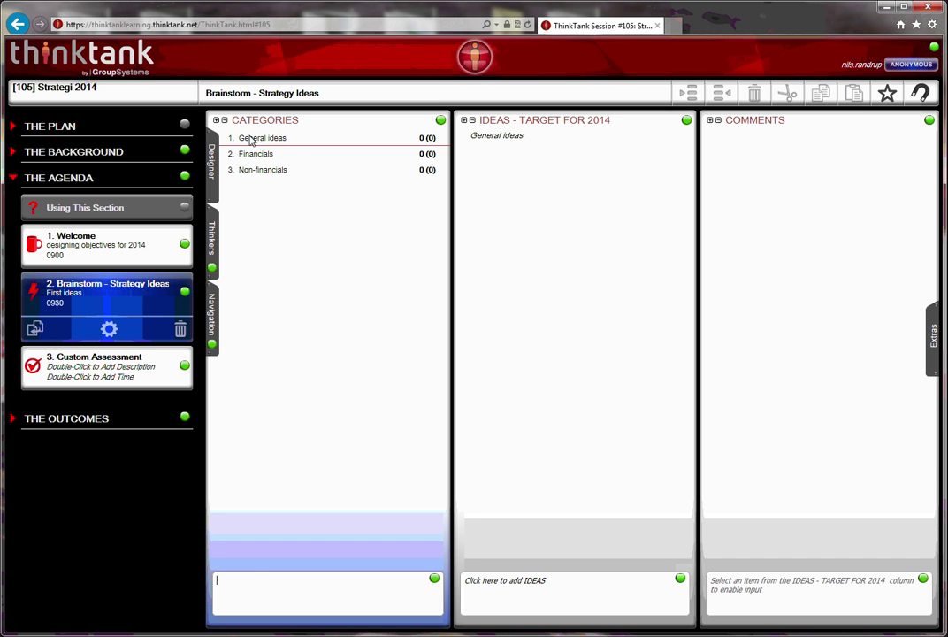
# Under General ideas, enter four ideas: Turnover, Sales leads, Orders outstanding, Production leadtime
pyautogui.click(250, 140)
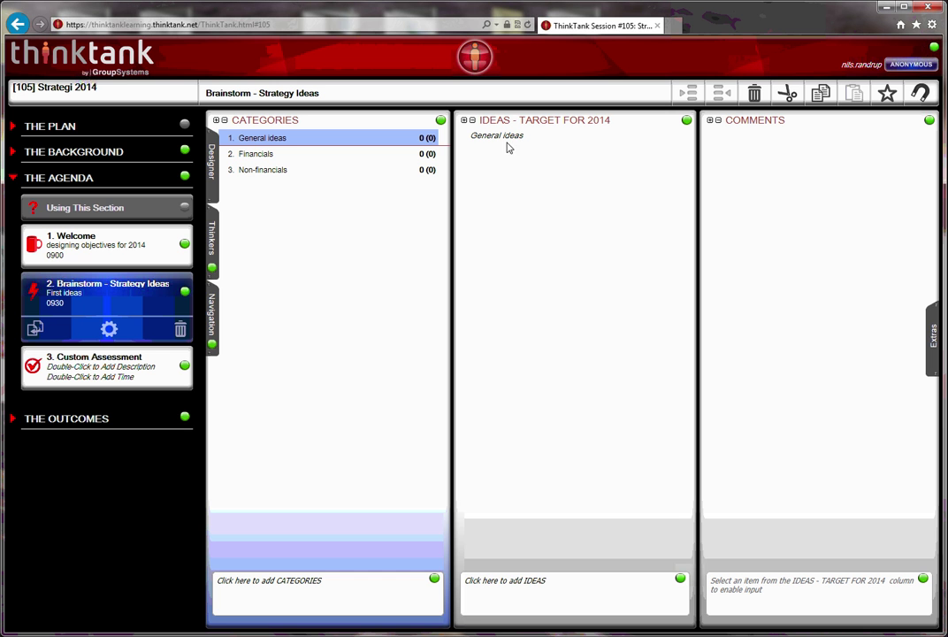
pyautogui.click(540, 591)
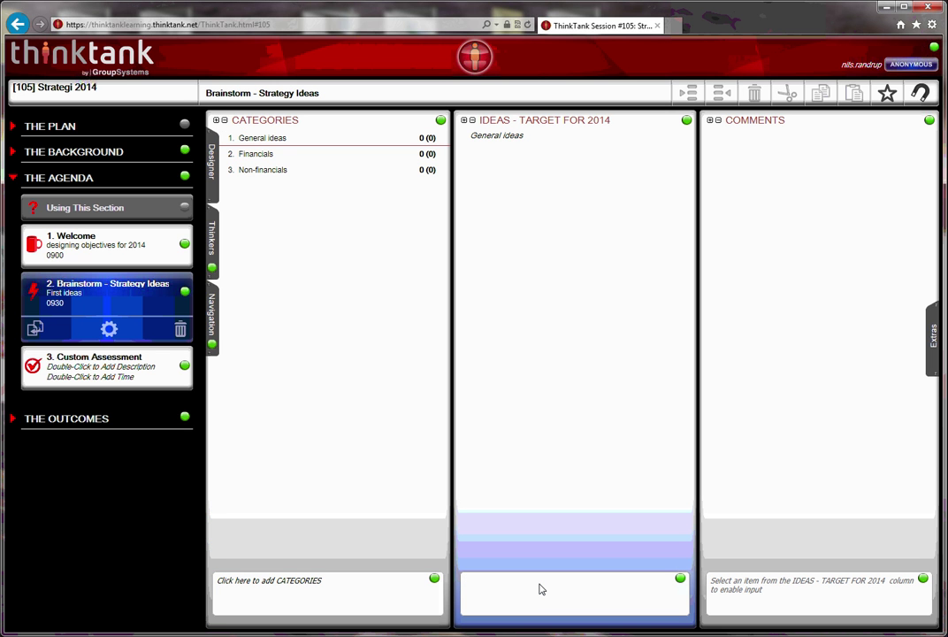
pyautogui.write('Turnover')
pyautogui.press('Return')
pyautogui.write('Sales leads')
pyautogui.press('Return')
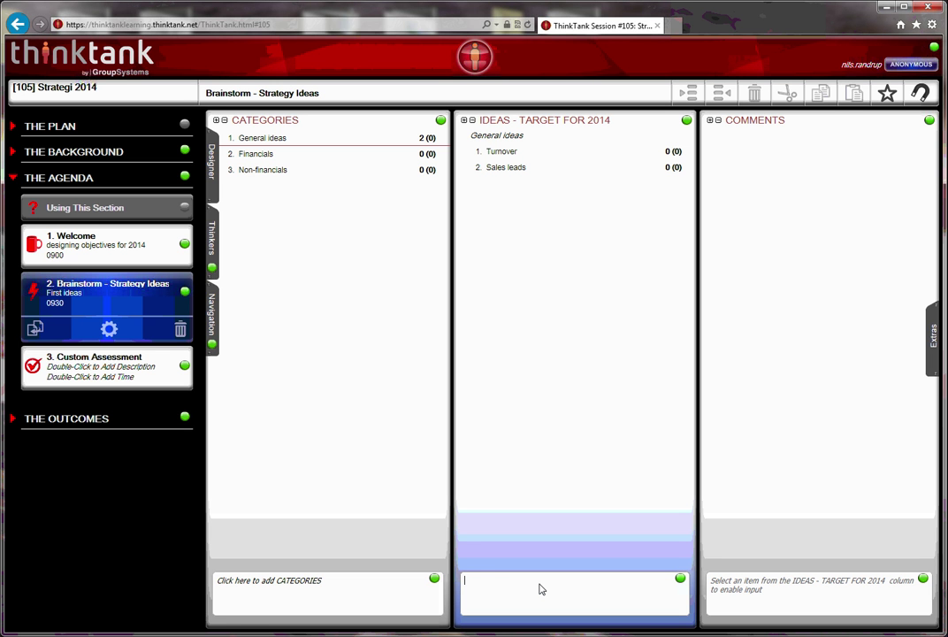
pyautogui.write('Omsæ')
pyautogui.press('BackSpace')
pyautogui.press('BackSpace')
pyautogui.press('BackSpace')
pyautogui.write('rders outstanding')
pyautogui.press('Return')
pyautogui.write('Production le')
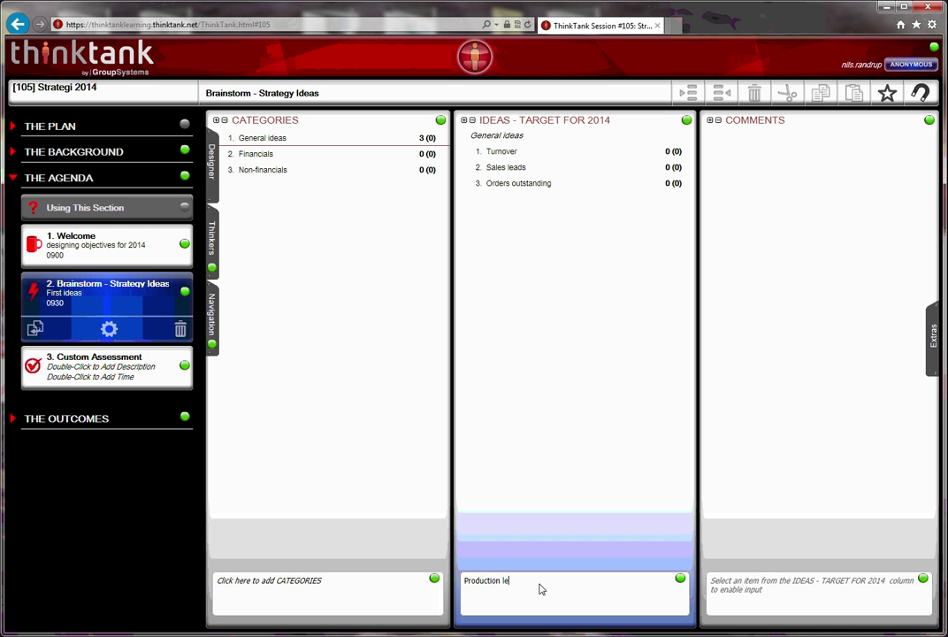
pyautogui.write('adtime')
pyautogui.press('Return')
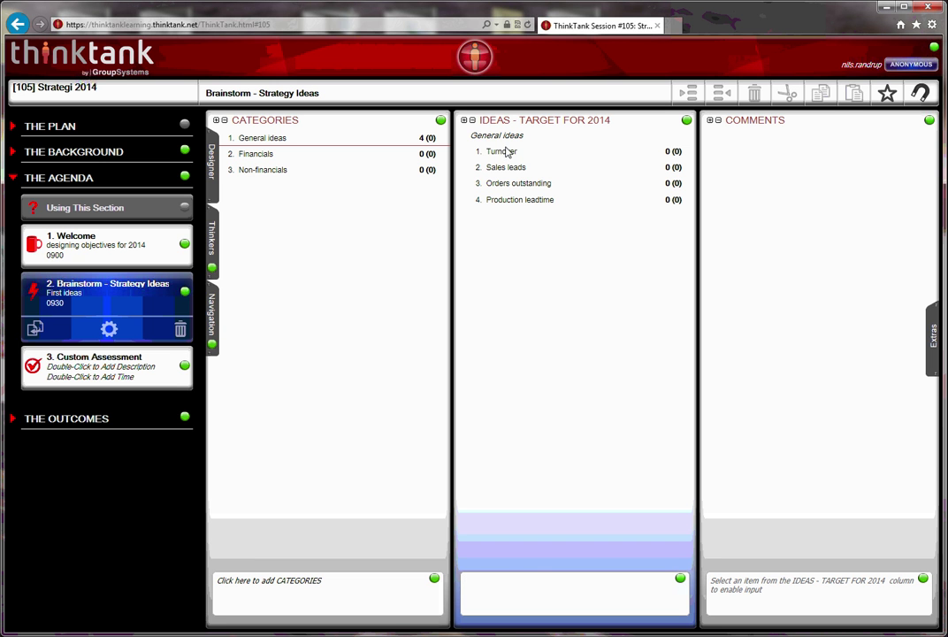
# Move the Turnover idea into the Financials category
pyautogui.click(512, 154)
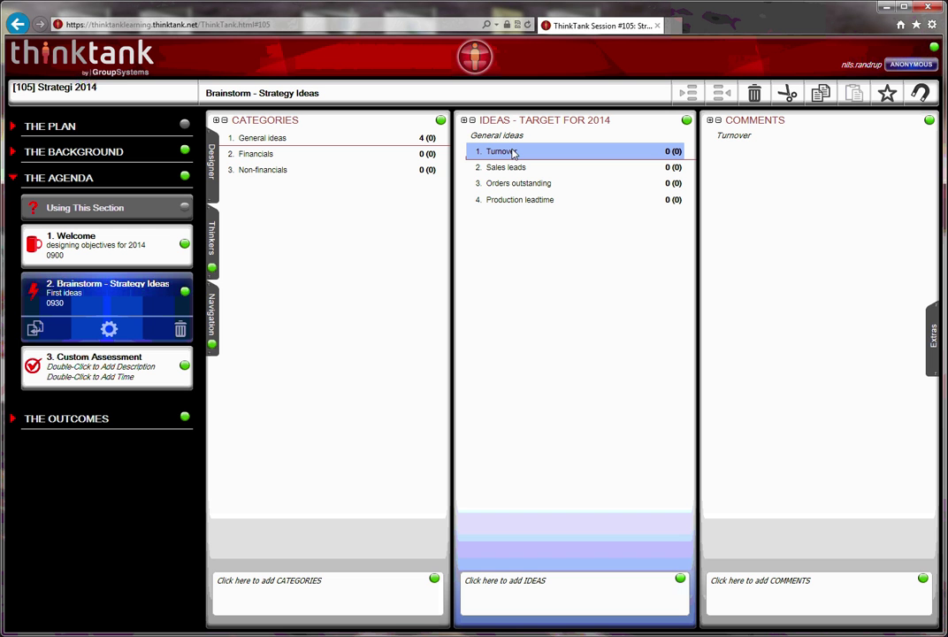
pyautogui.moveTo(512, 152); pyautogui.dragTo(417, 157)
pyautogui.click(512, 153)
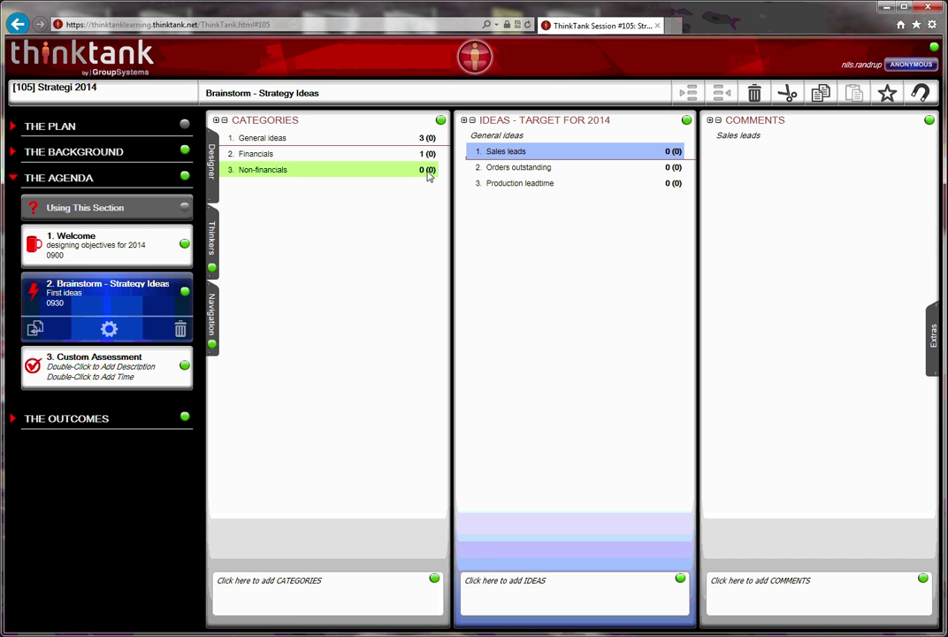
# Move Sales leads, Orders outstanding and Production leadtime into Non-financials
pyautogui.moveTo(428, 175); pyautogui.dragTo(428, 174)
pyautogui.click(531, 153)
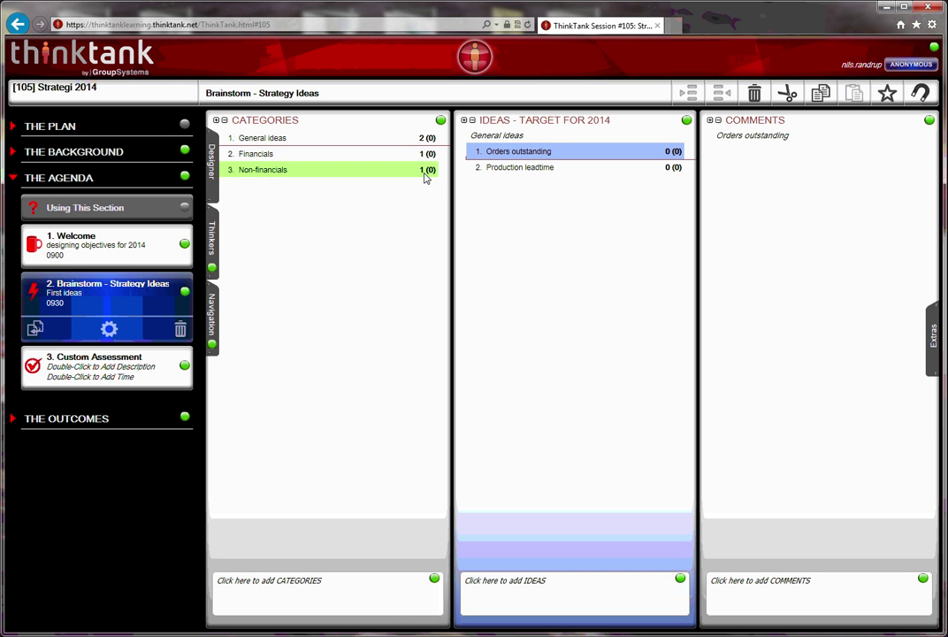
pyautogui.moveTo(425, 176); pyautogui.dragTo(426, 174)
pyautogui.click(528, 149)
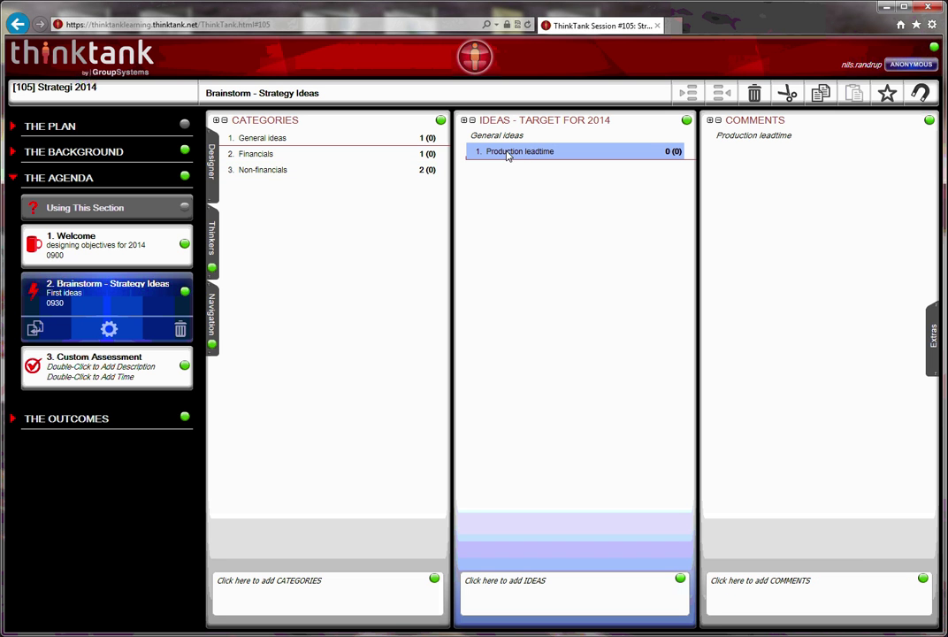
pyautogui.moveTo(528, 148); pyautogui.dragTo(422, 177)
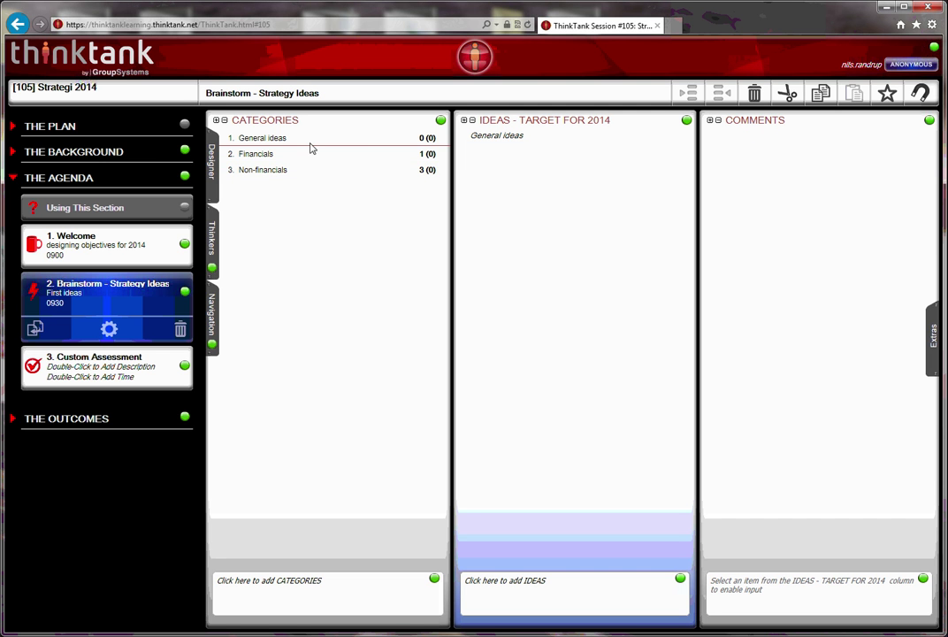
# Hide the Comments and Categories columns and stop participants adding comments or categories
pyautogui.click(928, 121)
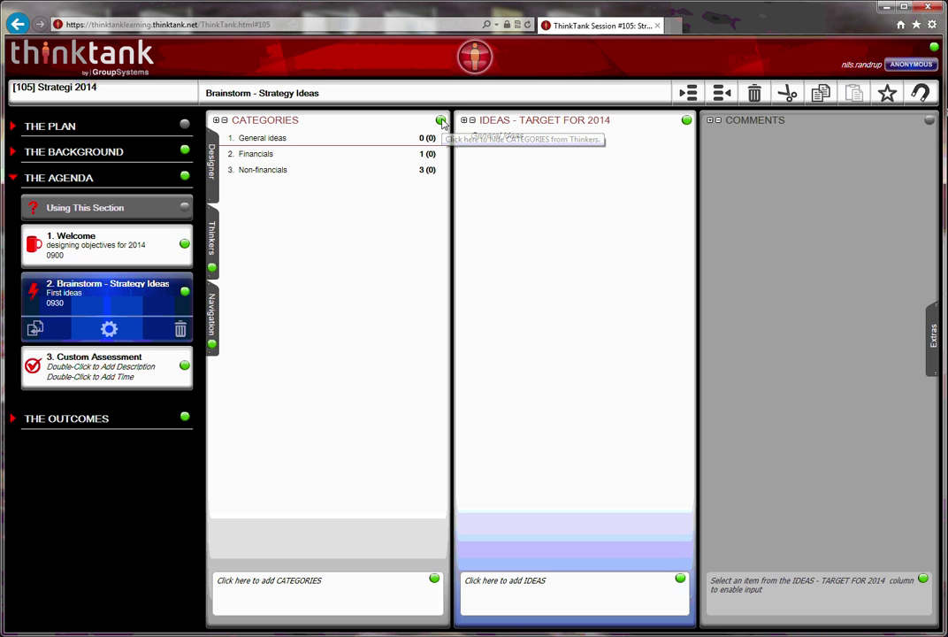
pyautogui.click(442, 121)
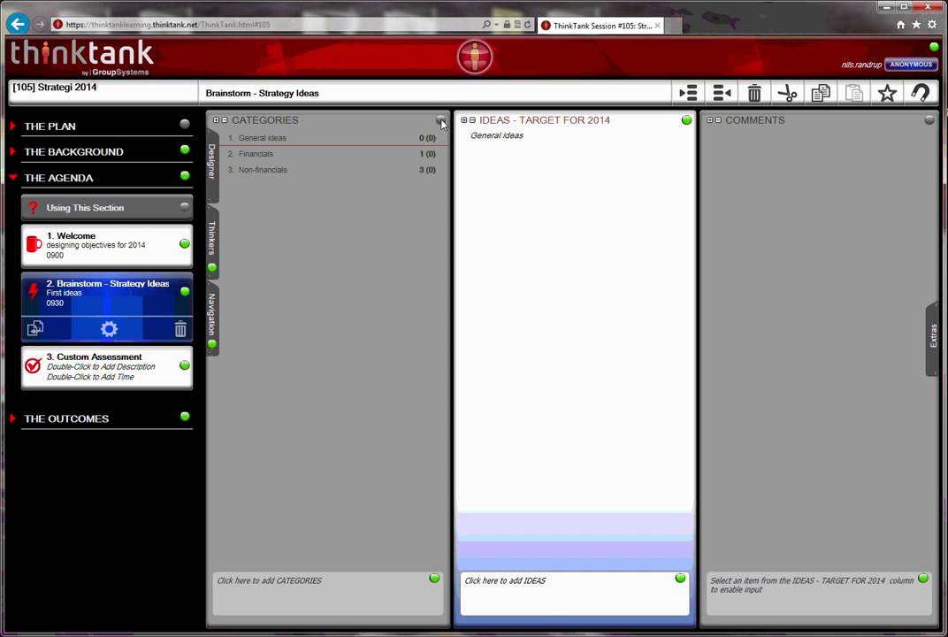
pyautogui.click(435, 579)
pyautogui.click(924, 580)
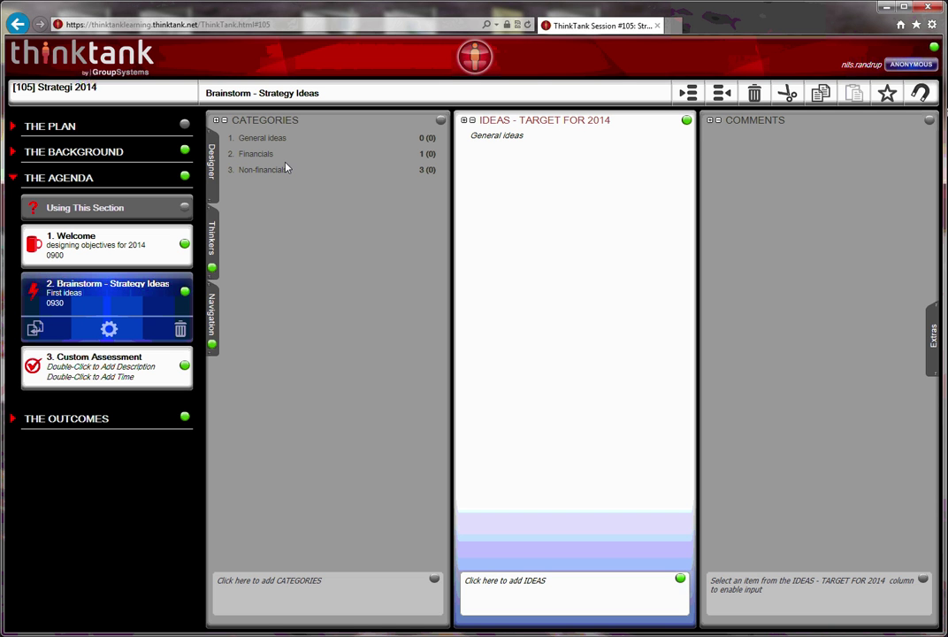
# Check the ideas in Financials, General ideas and Non-financials, ending on General ideas
pyautogui.click(258, 154)
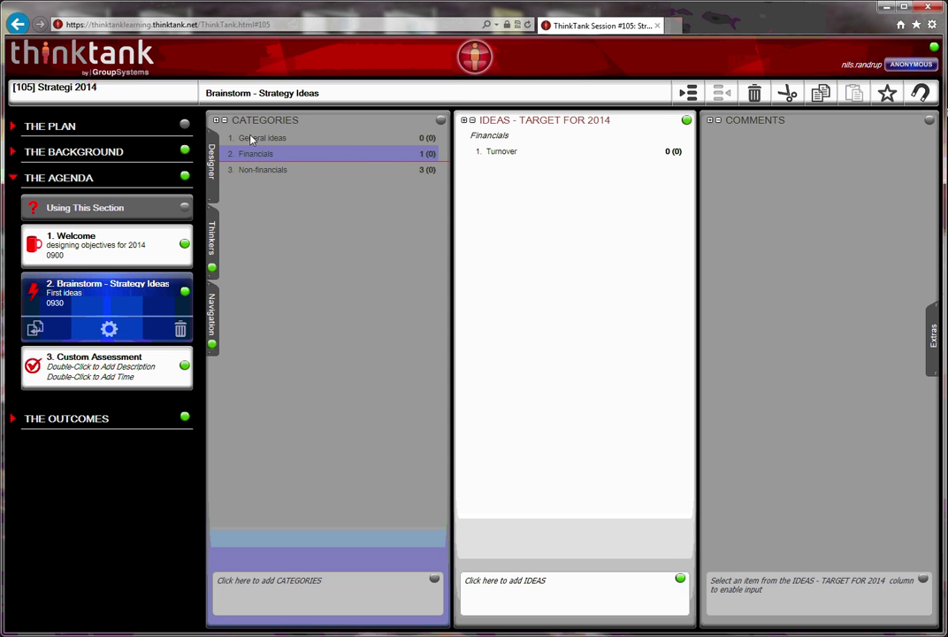
pyautogui.click(252, 139)
pyautogui.click(254, 169)
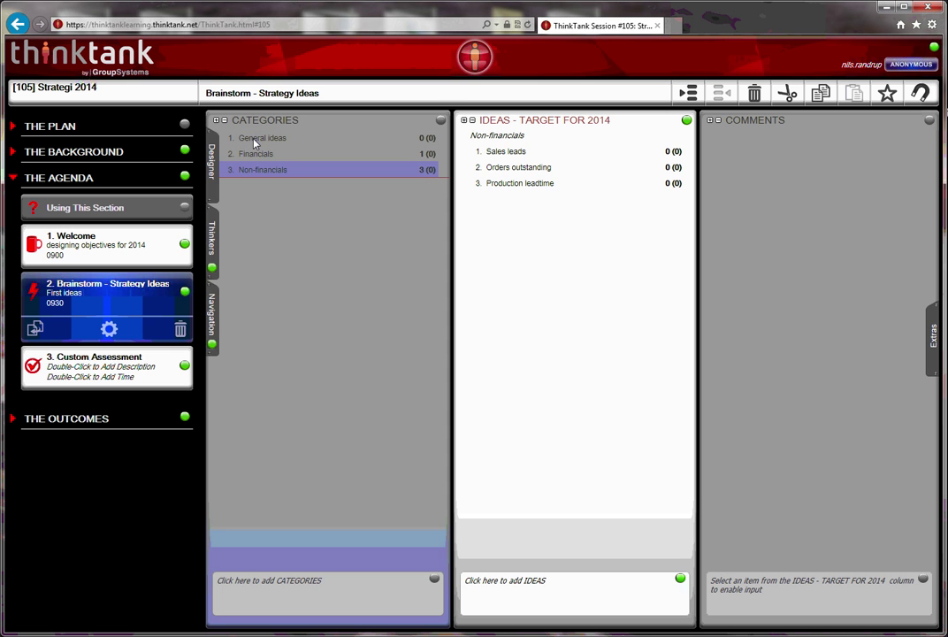
pyautogui.click(252, 139)
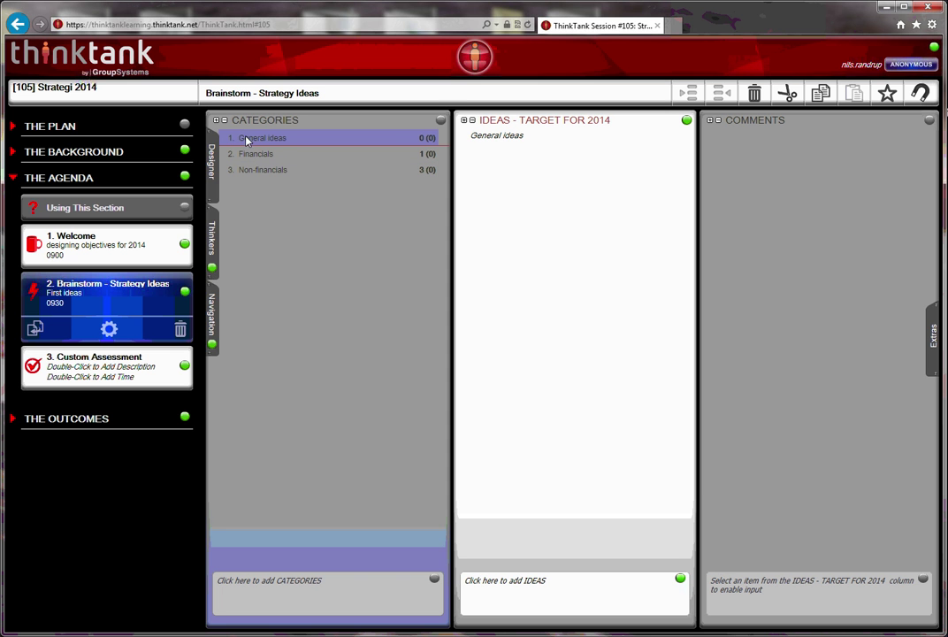
# Rename the Custom Assessment activity to 'Prioritization of objectives'
pyautogui.click(76, 369)
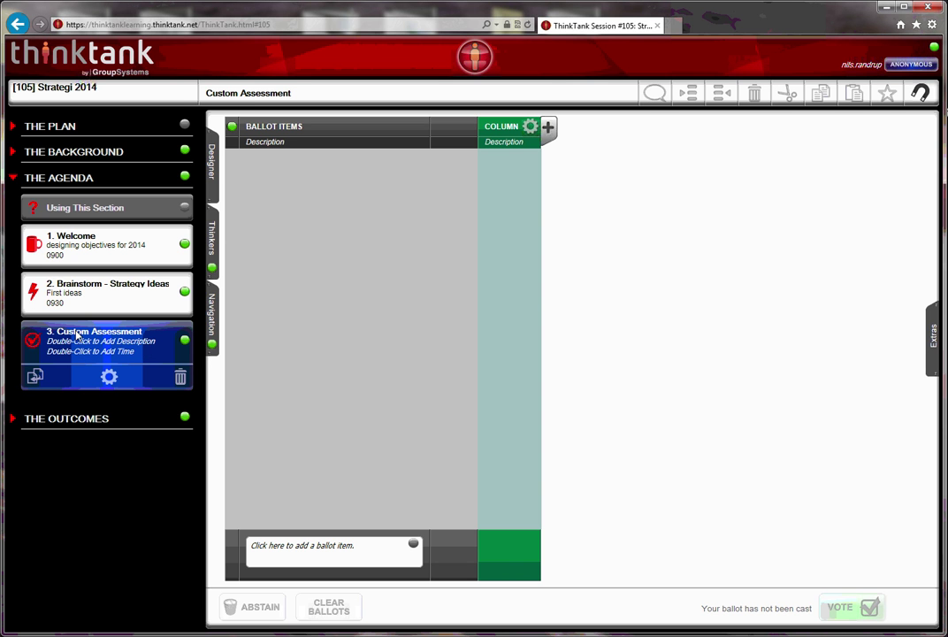
pyautogui.doubleClick(77, 333)
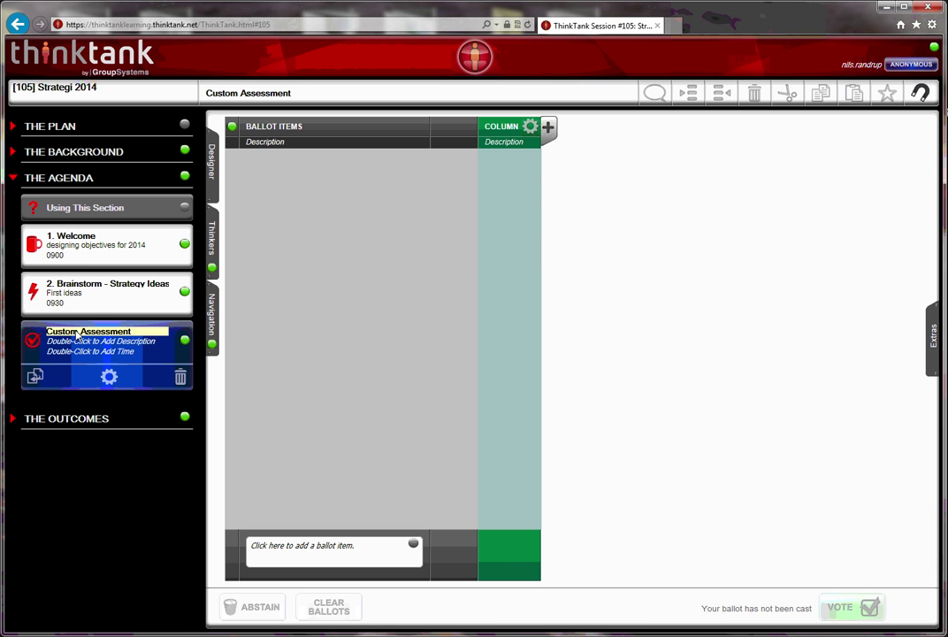
pyautogui.write('Prioriti')
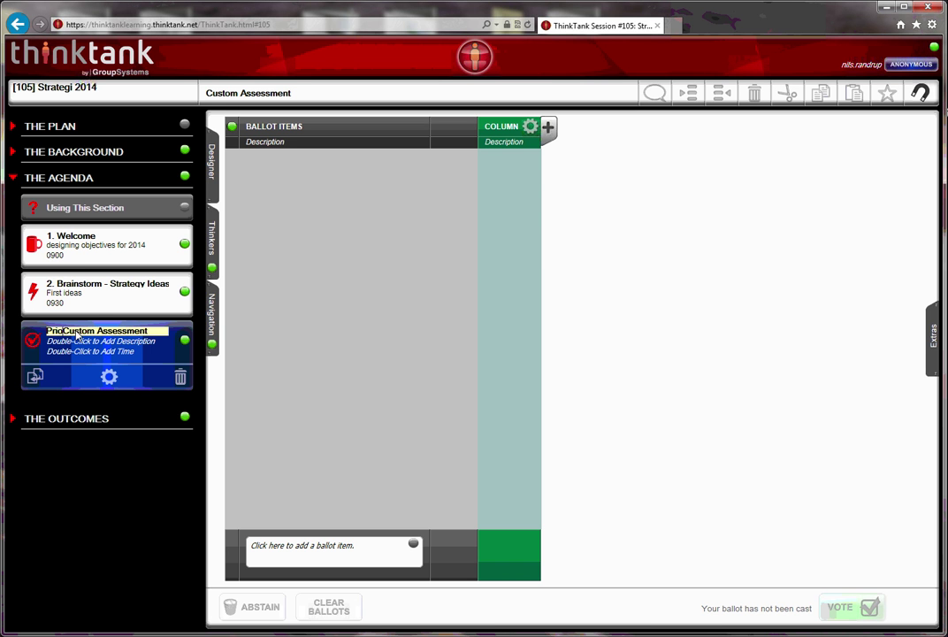
pyautogui.write('zation of ')
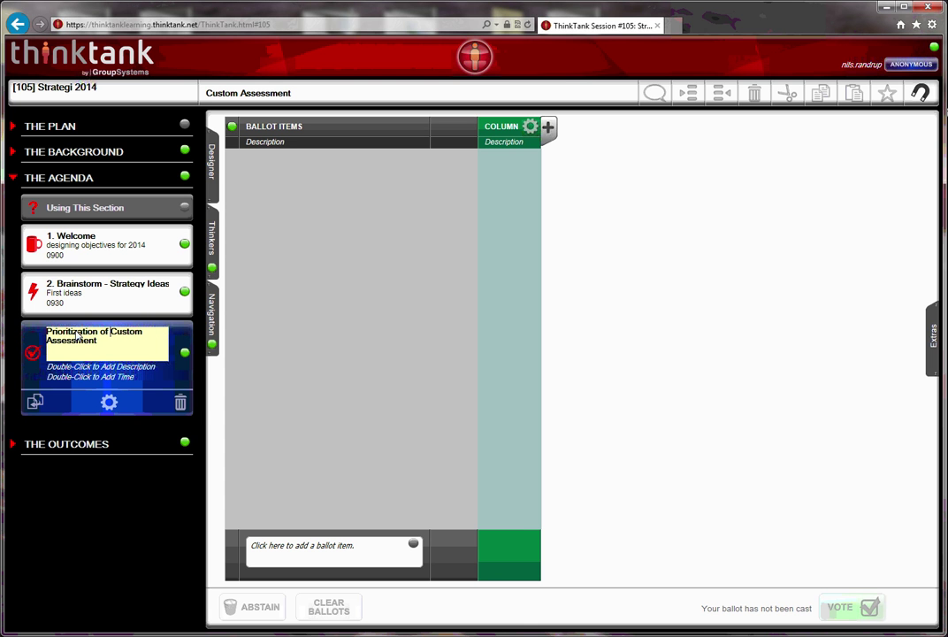
pyautogui.write('objectives')
pyautogui.press('Delete')
pyautogui.press('Delete')
pyautogui.press('Delete')
pyautogui.press('Delete')
pyautogui.press('Delete')
pyautogui.press('Delete')
pyautogui.press('Delete')
pyautogui.press('Delete')
pyautogui.press('Delete')
pyautogui.press('Delete')
pyautogui.press('Delete')
pyautogui.press('Delete')
pyautogui.press('Delete')
pyautogui.press('Delete')
pyautogui.press('Delete')
pyautogui.press('Delete')
pyautogui.press('Delete')
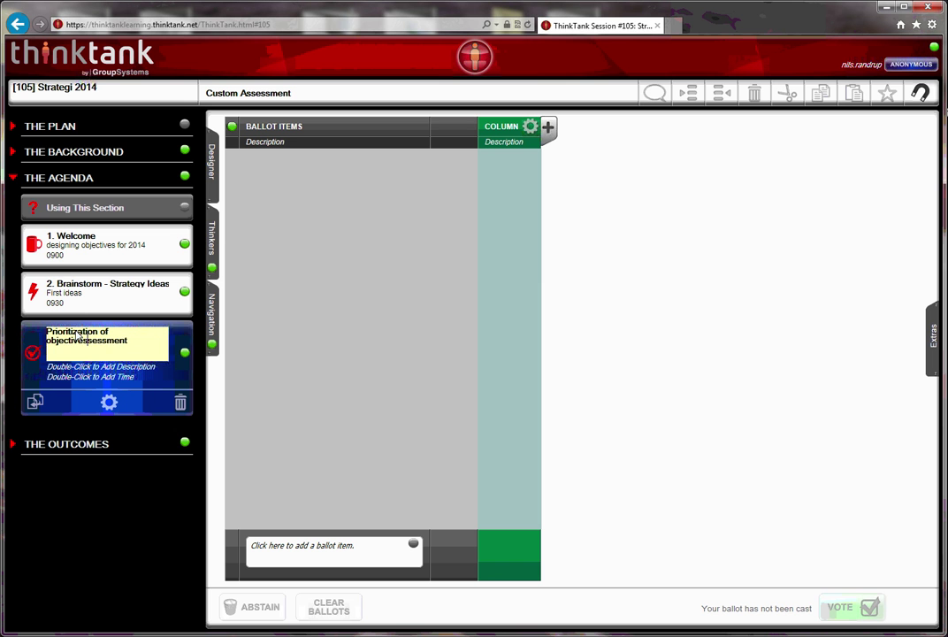
pyautogui.click(101, 424)
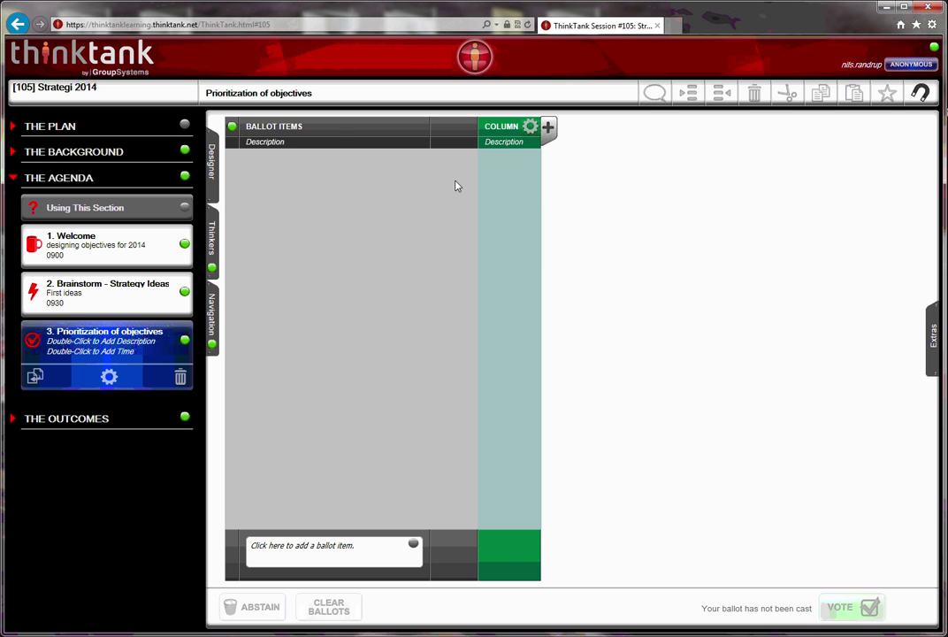
# Return to the Brainstorm activity and review its categories, ending on Non-financials
pyautogui.click(73, 294)
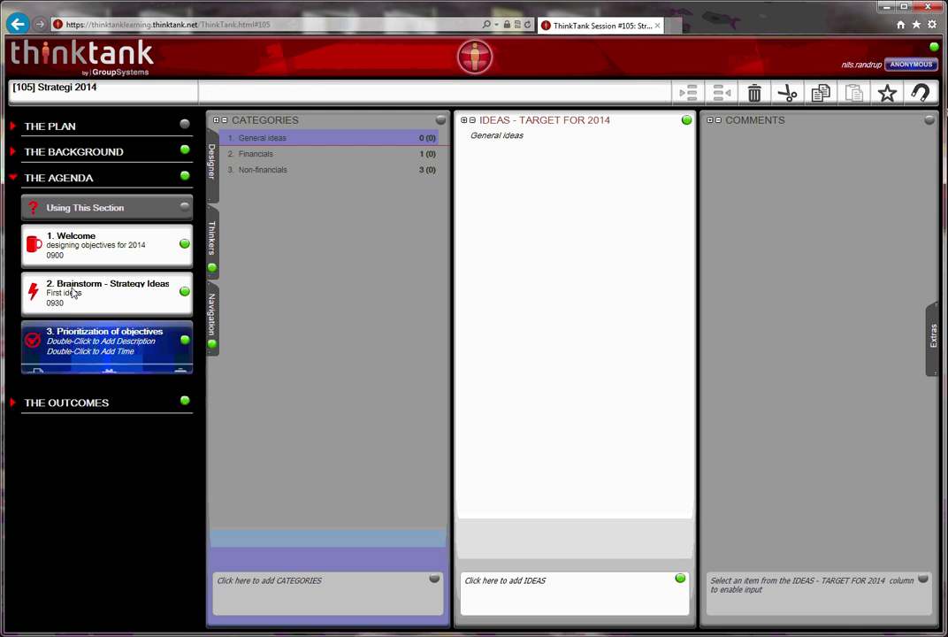
pyautogui.click(256, 154)
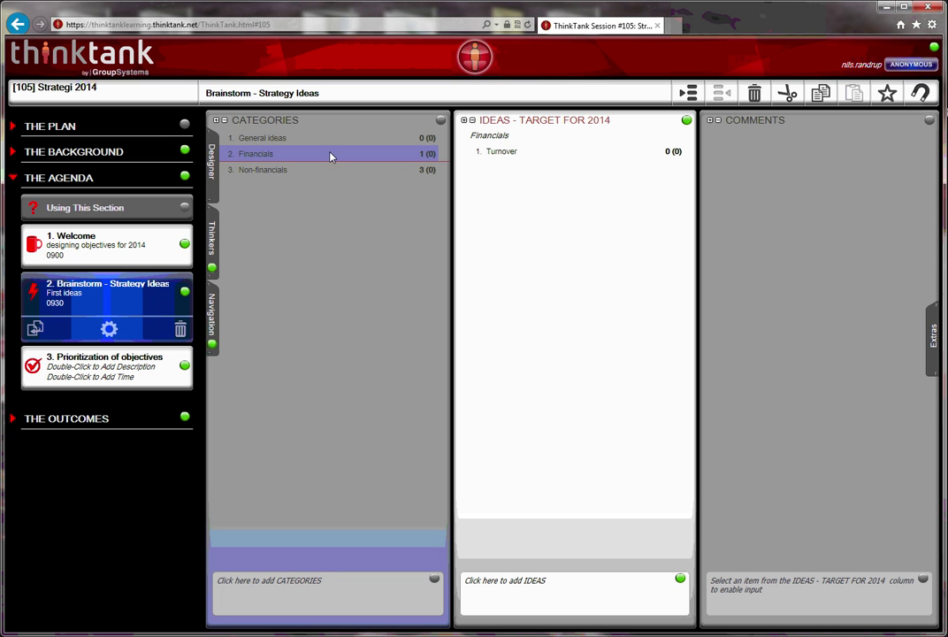
pyautogui.click(268, 171)
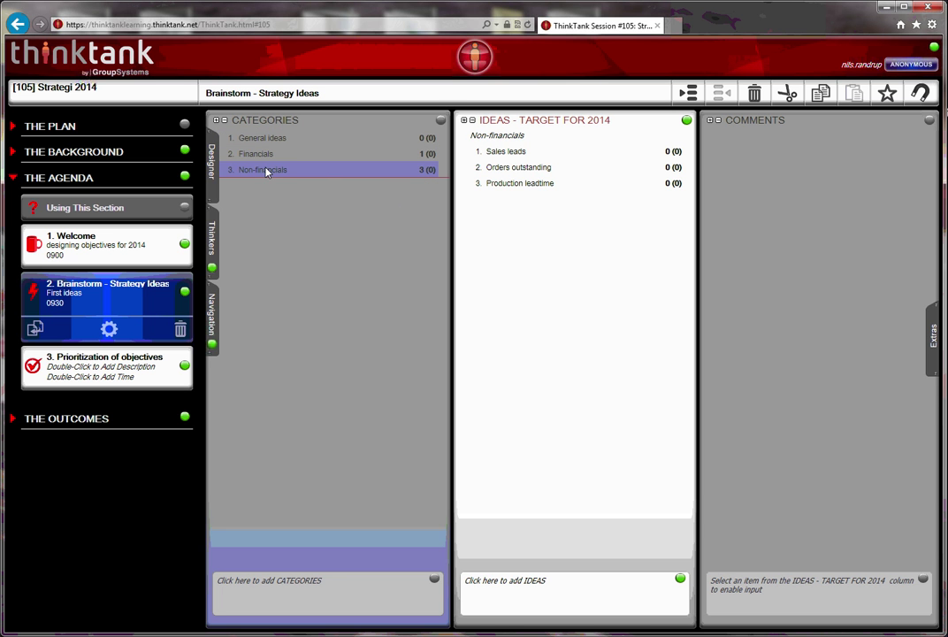
pyautogui.click(264, 139)
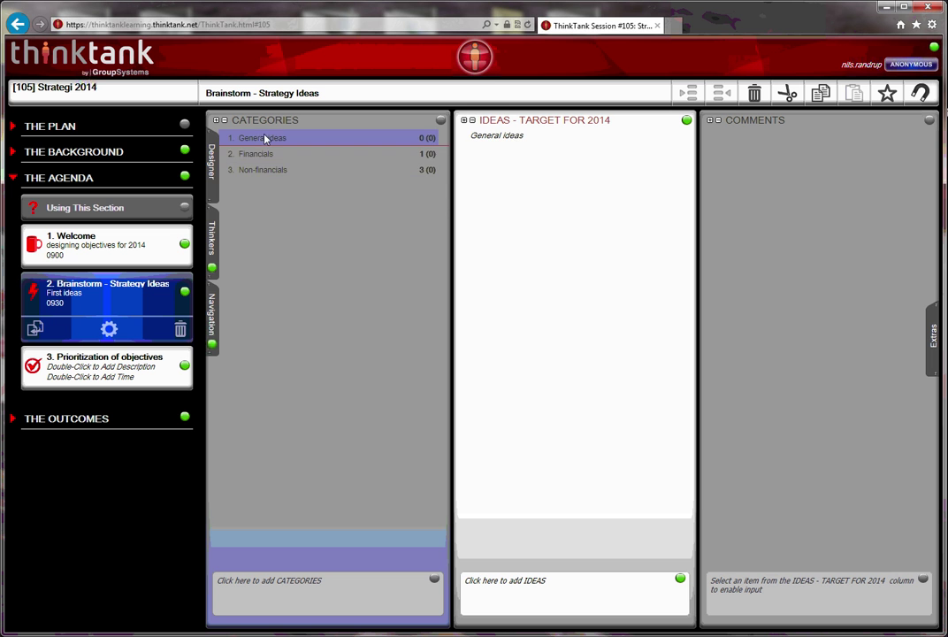
pyautogui.click(259, 155)
pyautogui.click(256, 169)
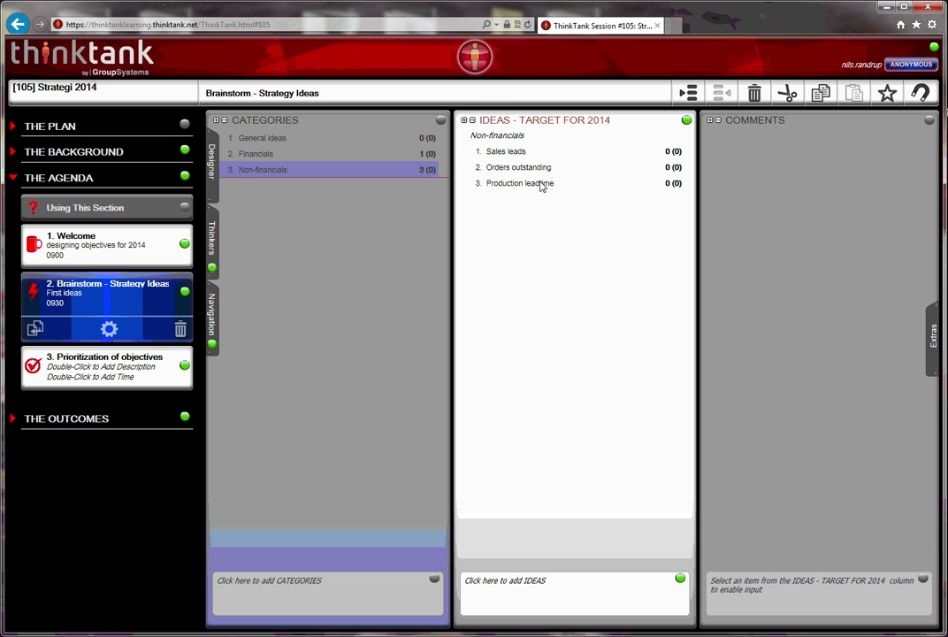
# Paste Sales leads, Orders outstanding and Production leadtime into Prioritization of objectives, options all Yes
pyautogui.click(507, 153)
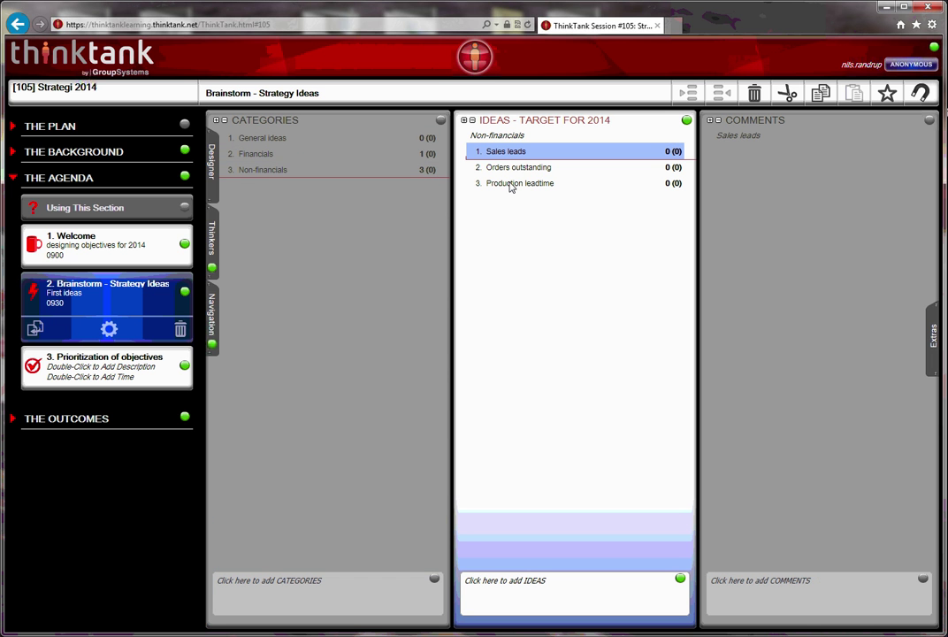
pyautogui.keyDown('shift'); pyautogui.click(511, 186); pyautogui.keyUp('shift')
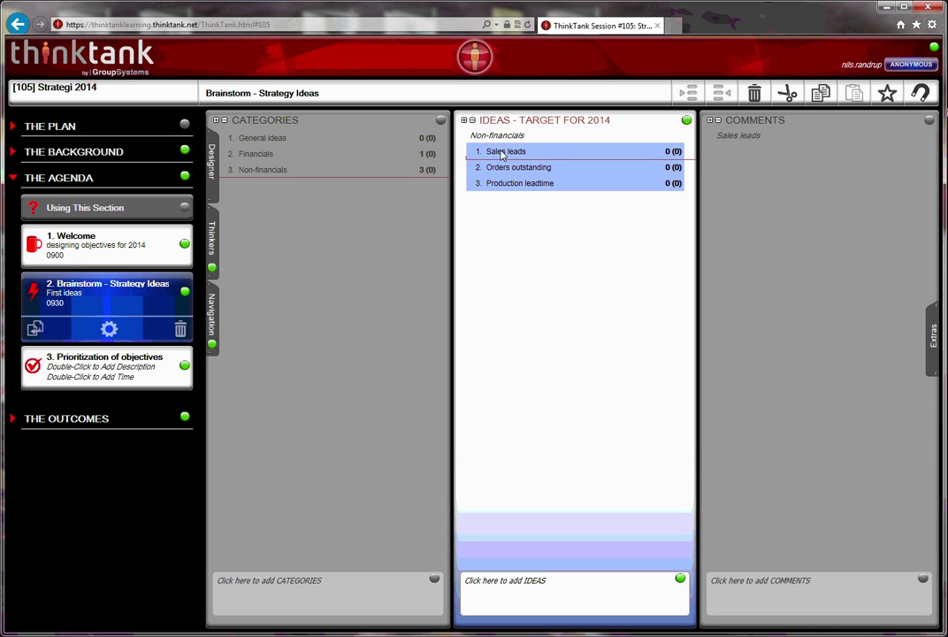
pyautogui.moveTo(501, 155); pyautogui.dragTo(124, 376)
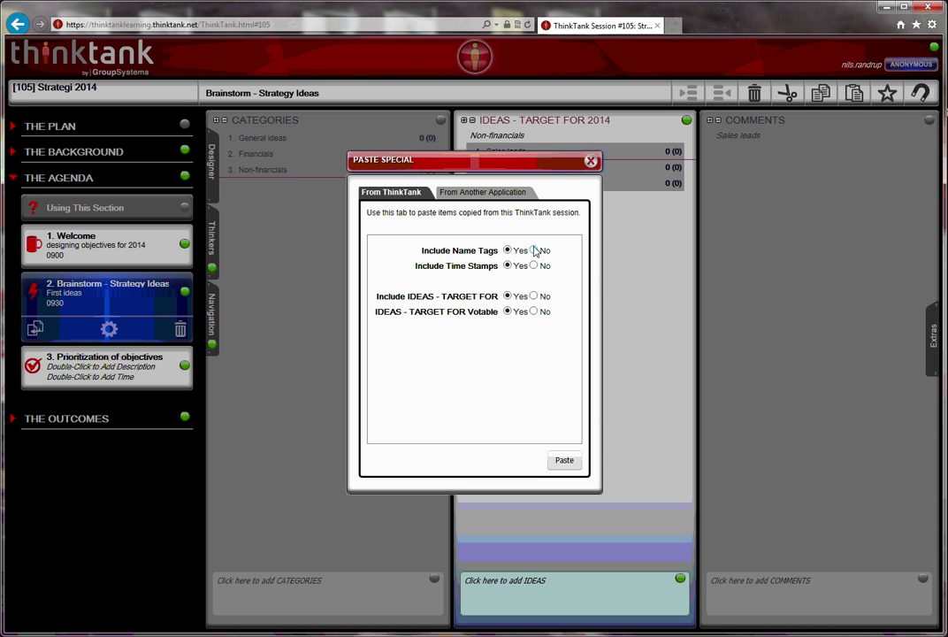
pyautogui.click(563, 460)
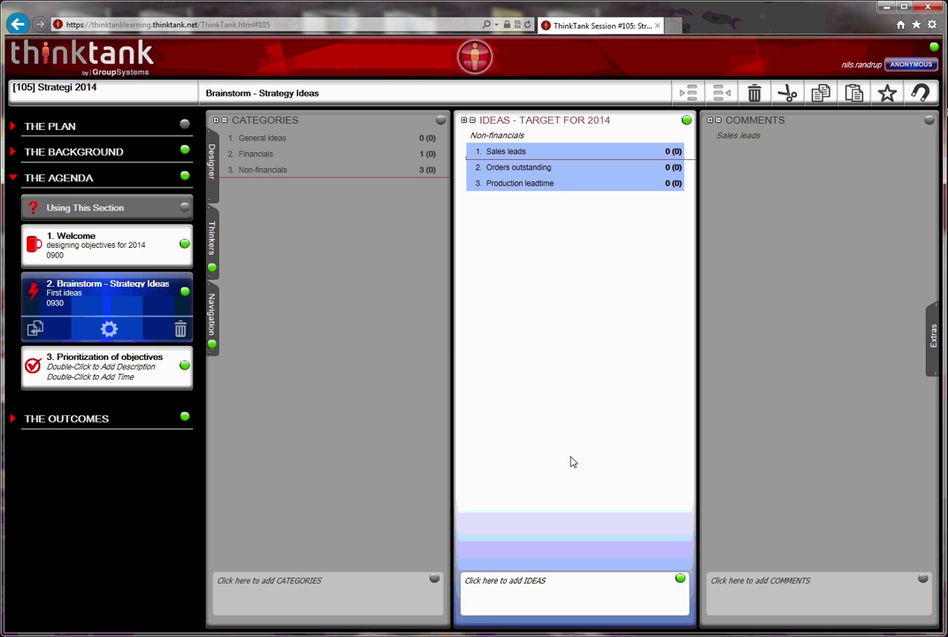
# Set the Prioritization ballot column's rating type to Low / Medium / High
pyautogui.click(89, 373)
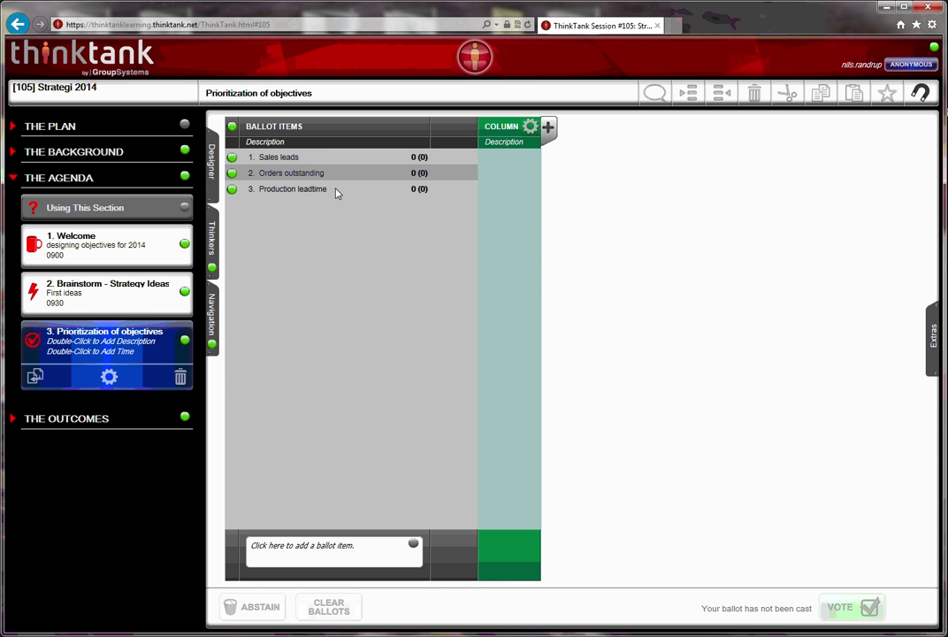
pyautogui.click(530, 128)
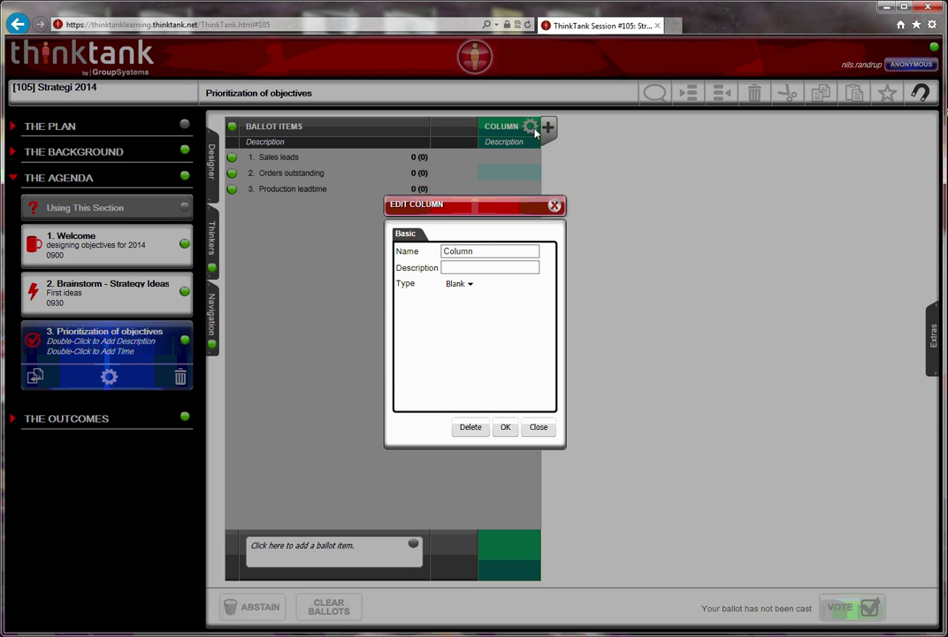
pyautogui.click(464, 270)
pyautogui.click(466, 285)
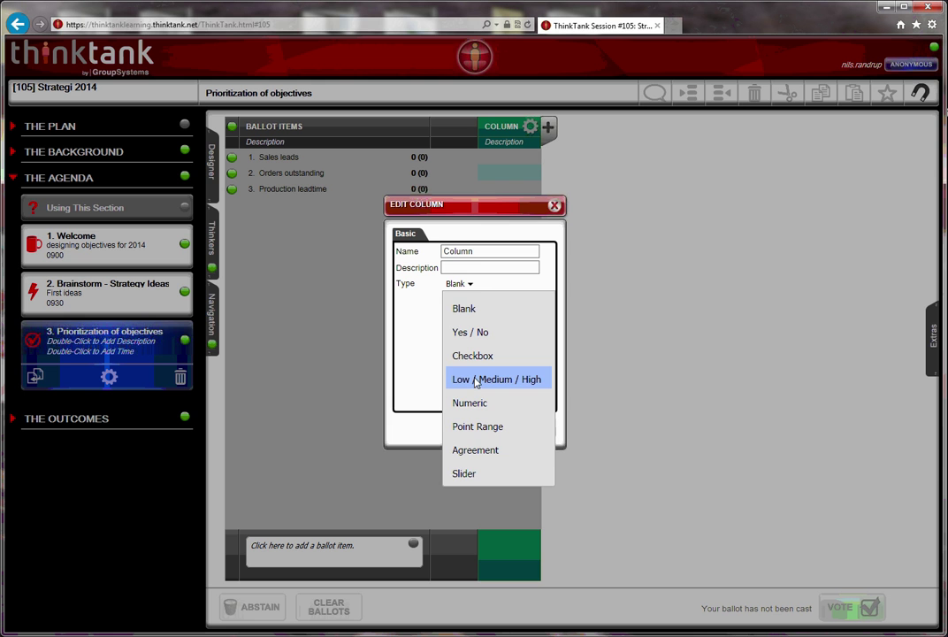
pyautogui.click(475, 380)
pyautogui.click(507, 428)
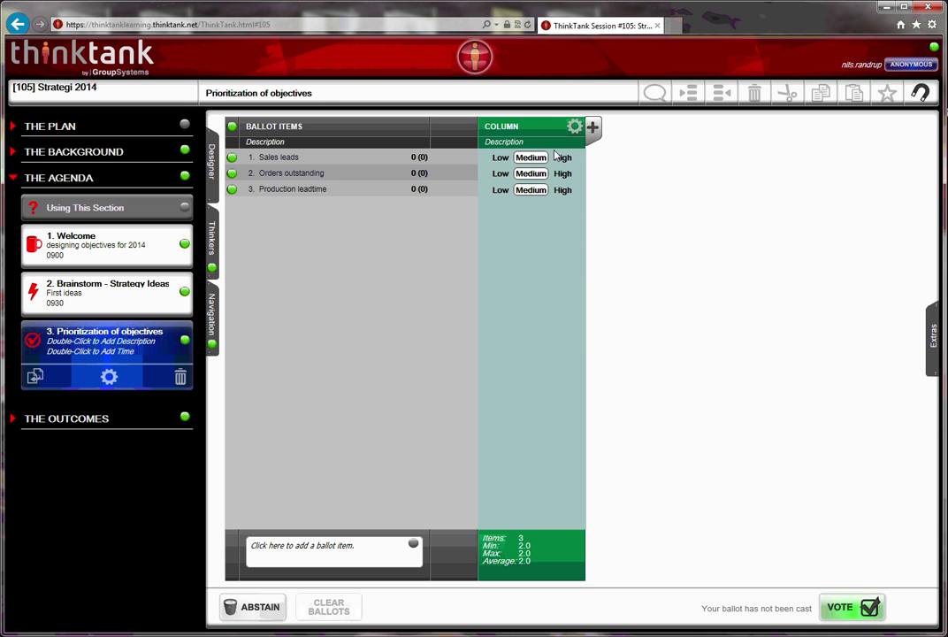
# Rename the column heading from COLUMN to 'Importance of objective'
pyautogui.doubleClick(515, 127)
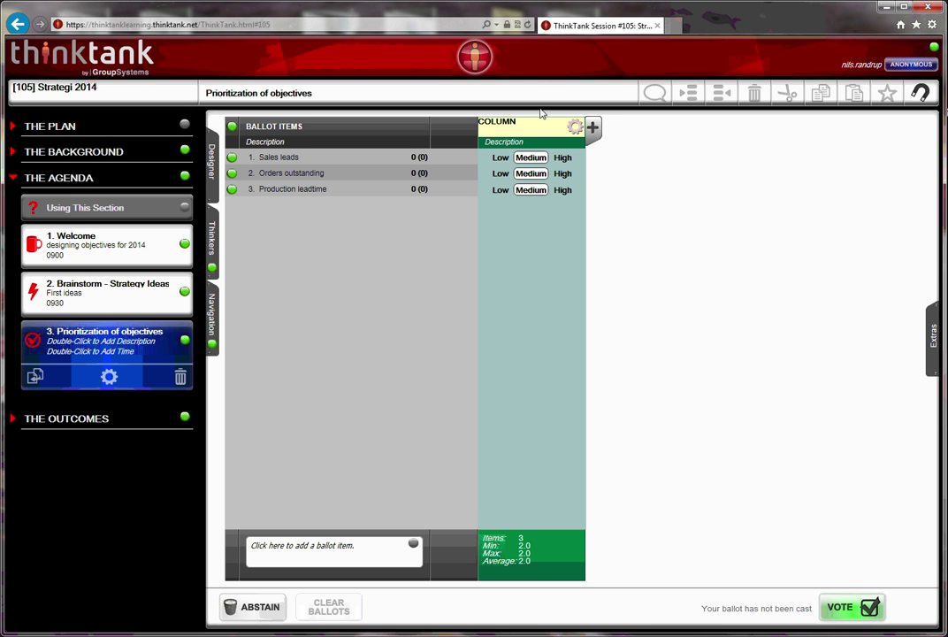
pyautogui.moveTo(521, 125); pyautogui.dragTo(476, 127)
pyautogui.press('BackSpace')
pyautogui.write('Importance of objective')
# Give the column the description 'Select Low, Medium or high importance of the objectives'
pyautogui.click(518, 146)
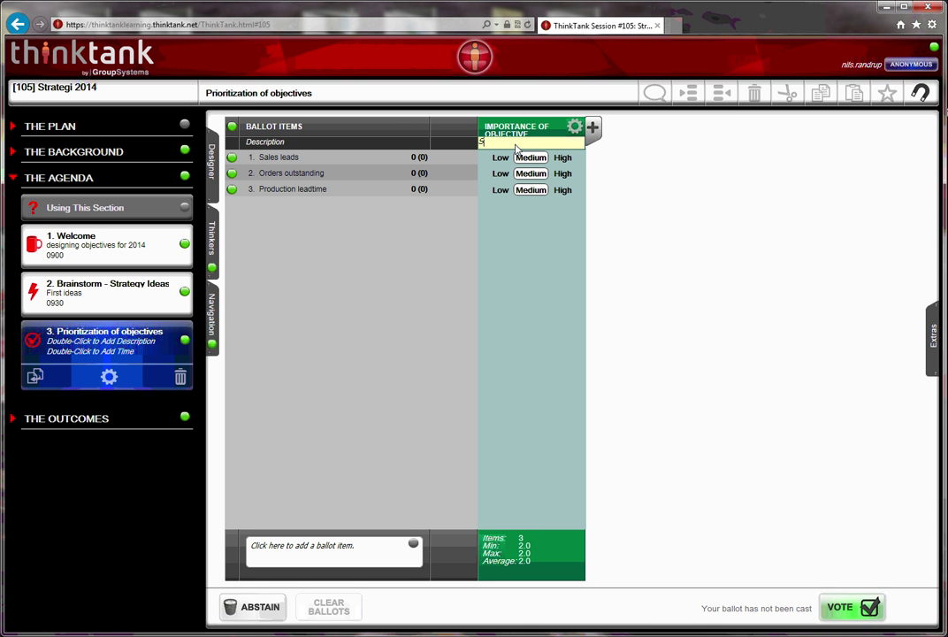
pyautogui.write('elect Low: Med')
pyautogui.press('BackSpace')
pyautogui.press('BackSpace')
pyautogui.press('BackSpace')
pyautogui.write('Medium or H')
pyautogui.write('igh for each')
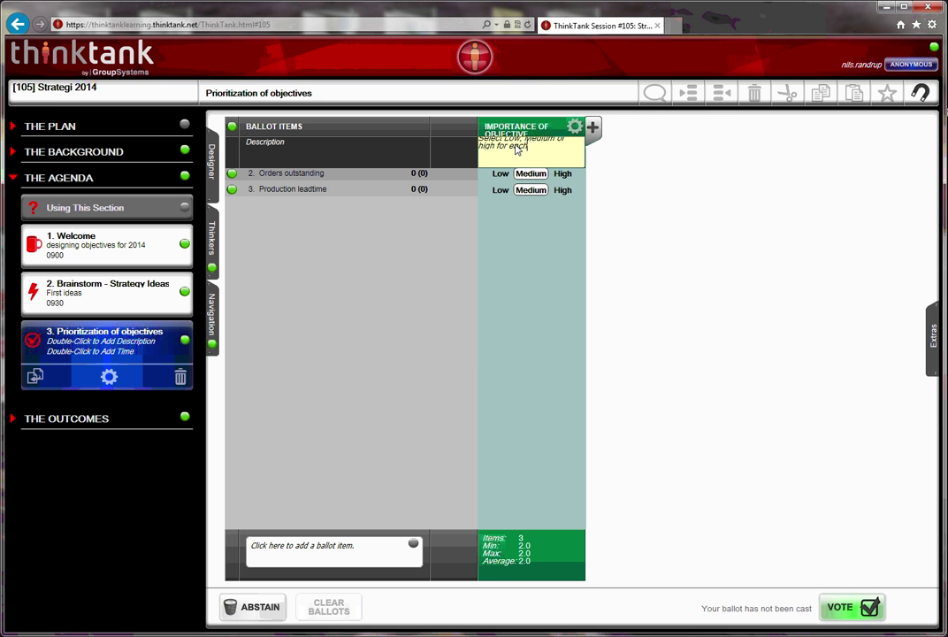
pyautogui.press('BackSpace')
pyautogui.press('BackSpace')
pyautogui.press('BackSpace')
pyautogui.press('BackSpace')
pyautogui.press('BackSpace')
pyautogui.press('BackSpace')
pyautogui.press('BackSpace')
pyautogui.press('BackSpace')
pyautogui.press('BackSpace')
pyautogui.press('BackSpace')
pyautogui.write('h importance of the objectives')
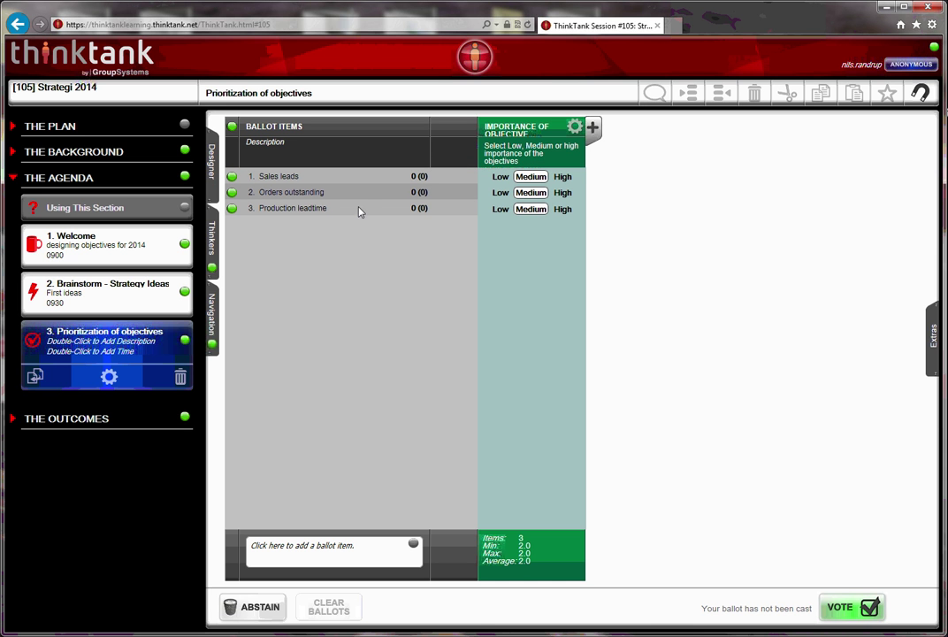
# Rate Sales leads as Low and Orders outstanding as High importance
pyautogui.click(501, 176)
pyautogui.click(563, 193)
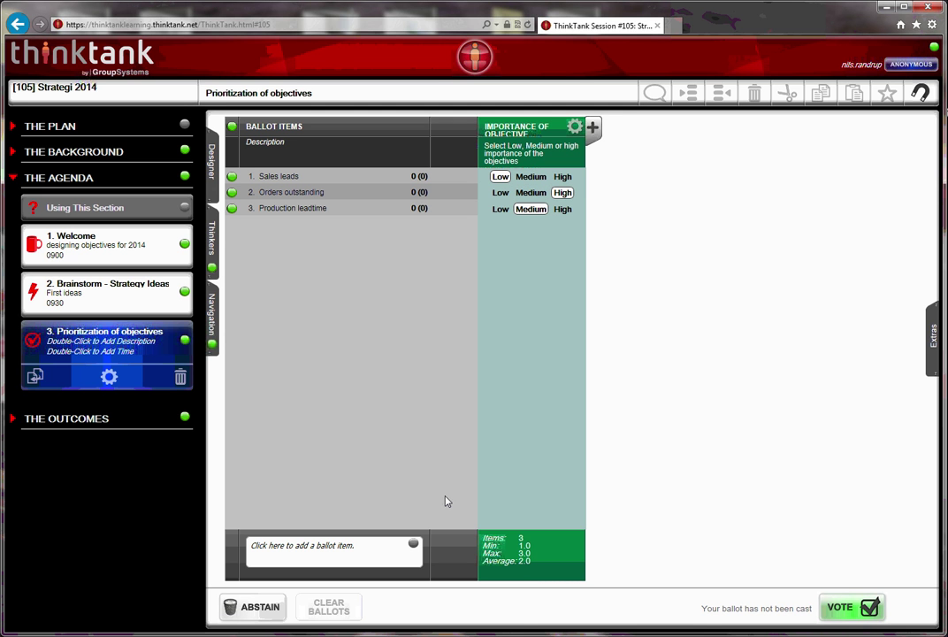
pyautogui.click(270, 618)
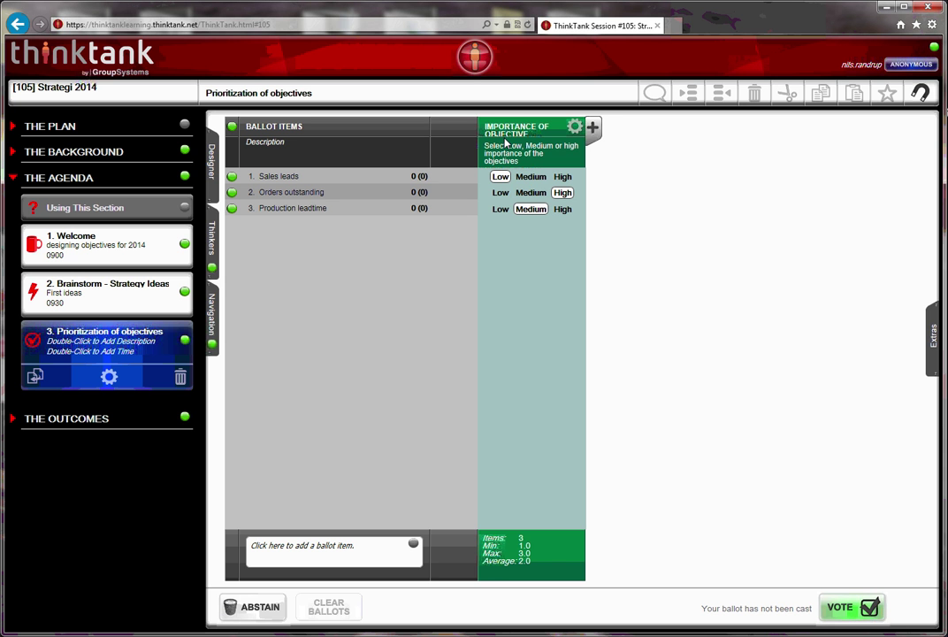
# Cast the ballot and show the averaged results as a chart only
pyautogui.click(865, 614)
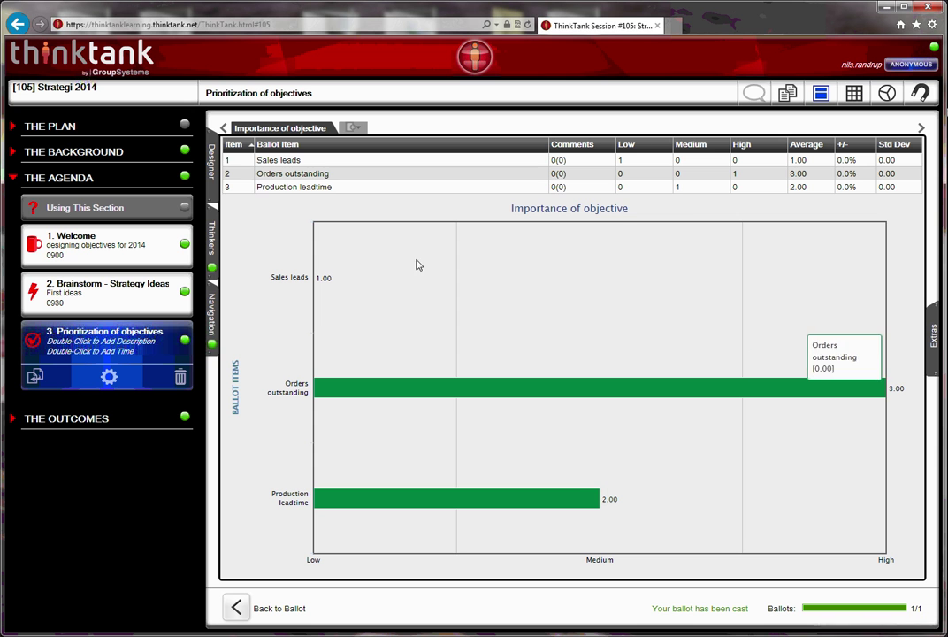
pyautogui.click(341, 174)
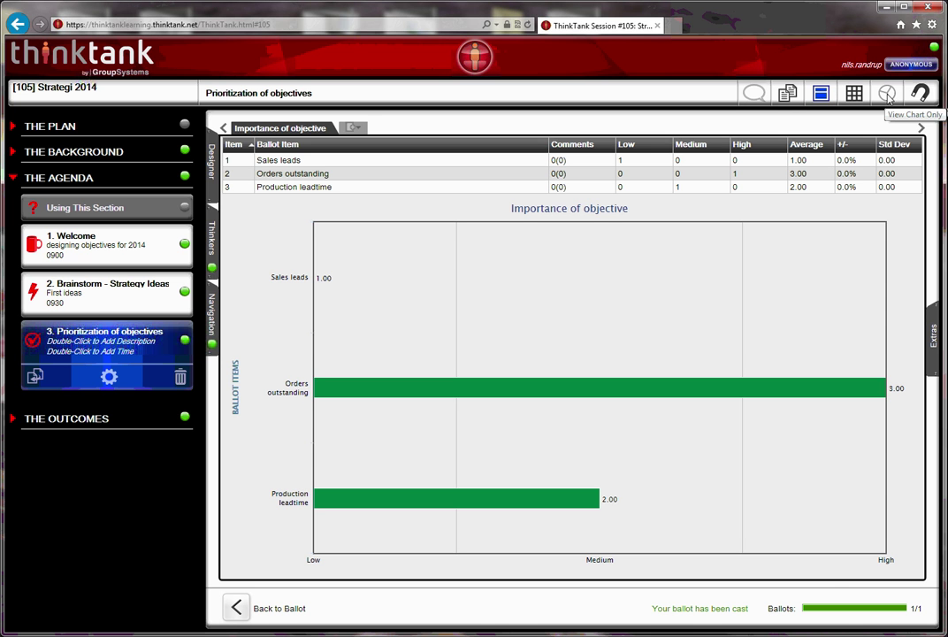
pyautogui.click(887, 94)
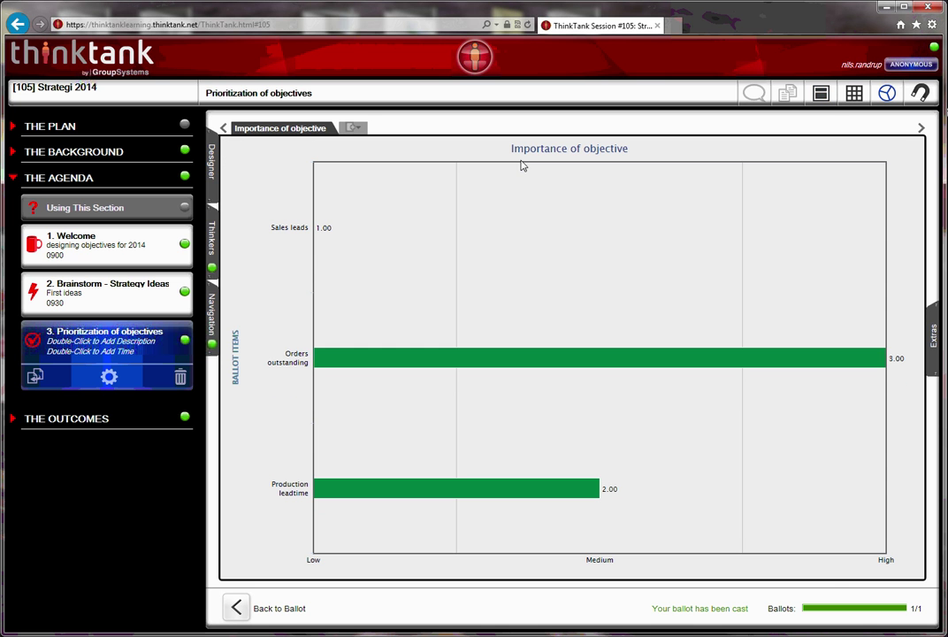